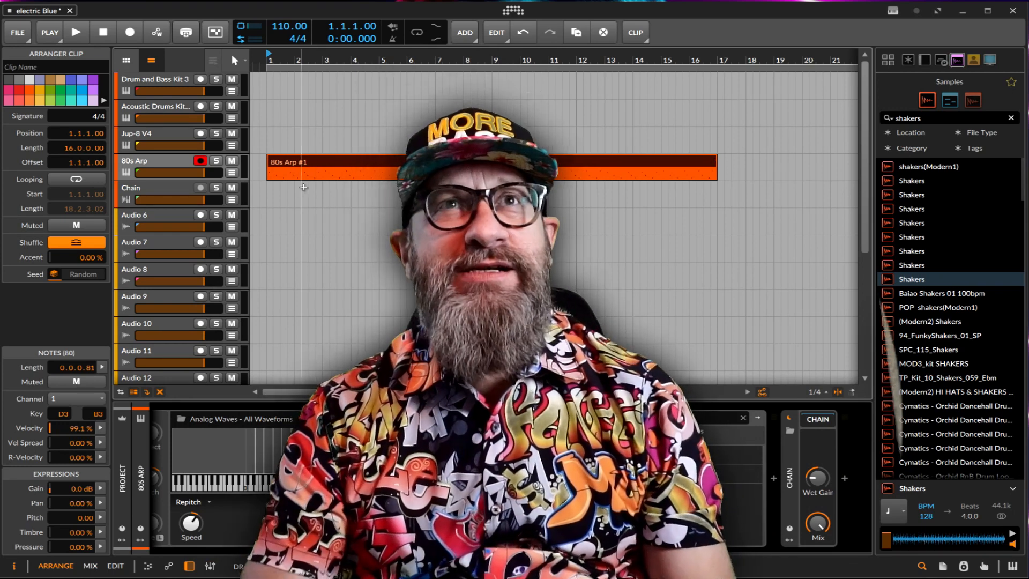
# Play the 80s Arp clip from bar 1 and bring the track's Sampler device into view, stopping playback after.
pyautogui.click(266, 192)
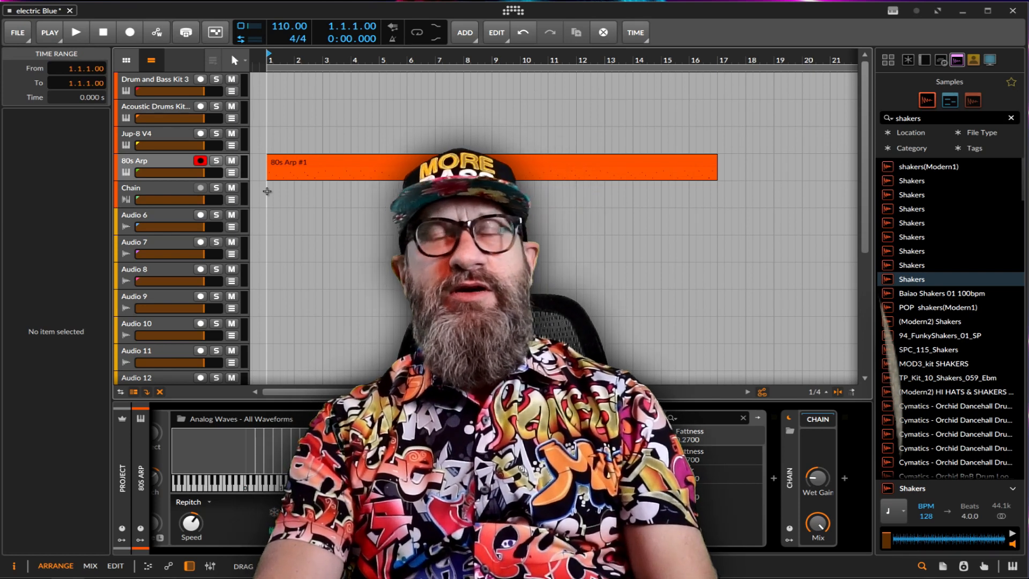
pyautogui.press('space')
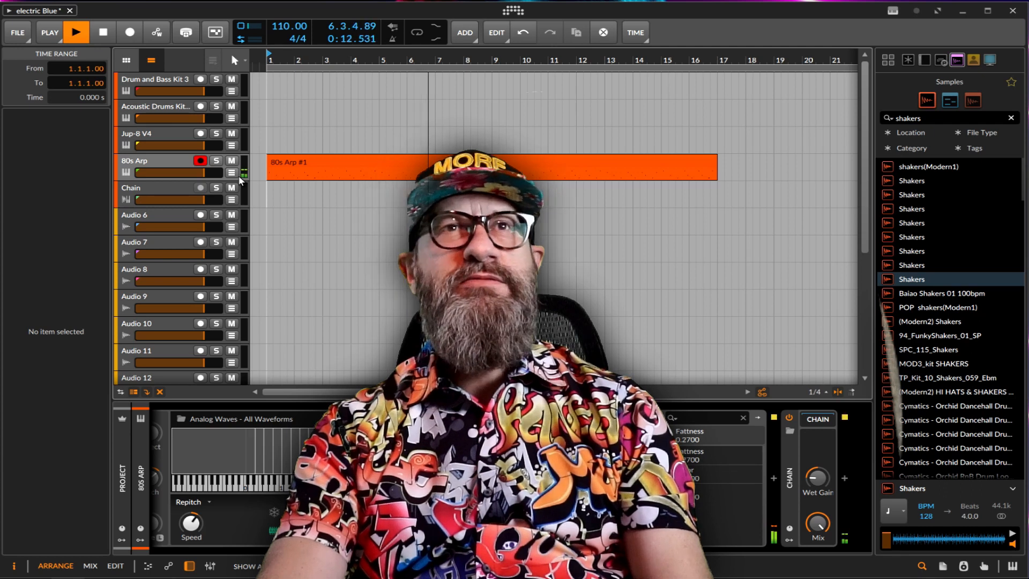
pyautogui.moveTo(375, 551); pyautogui.dragTo(247, 551)
pyautogui.press('space')
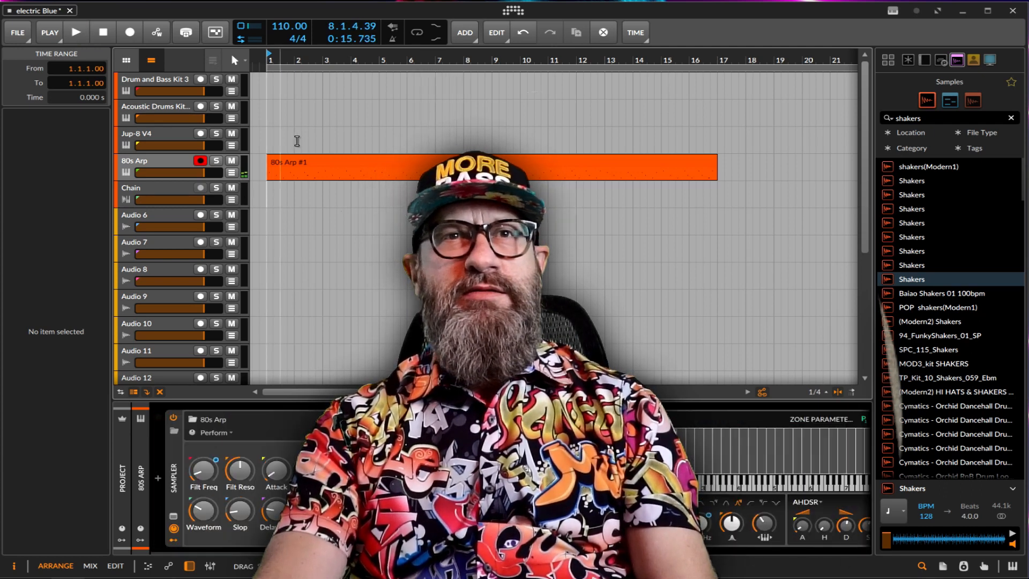
pyautogui.click(323, 163)
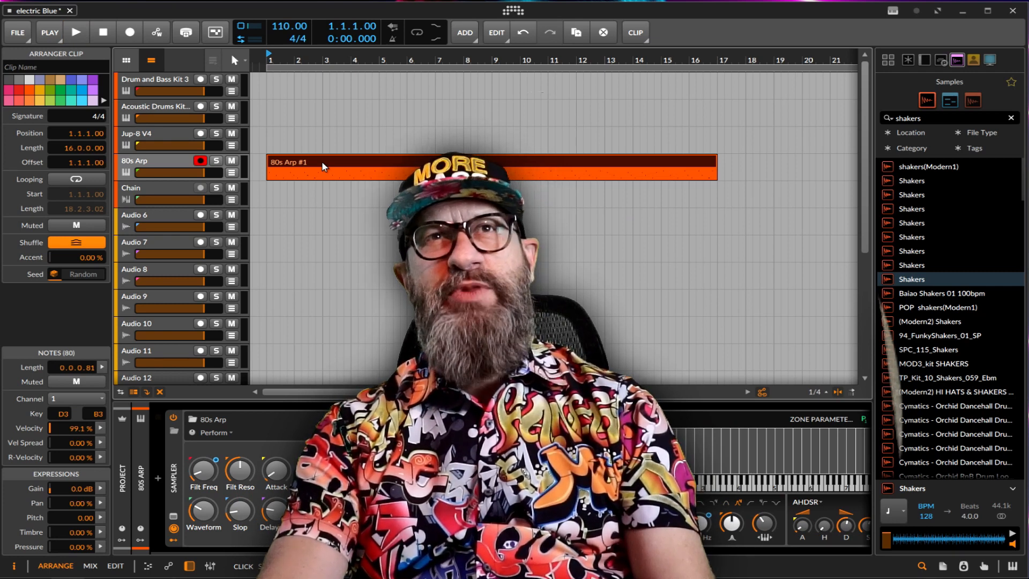
pyautogui.rightClick(322, 161)
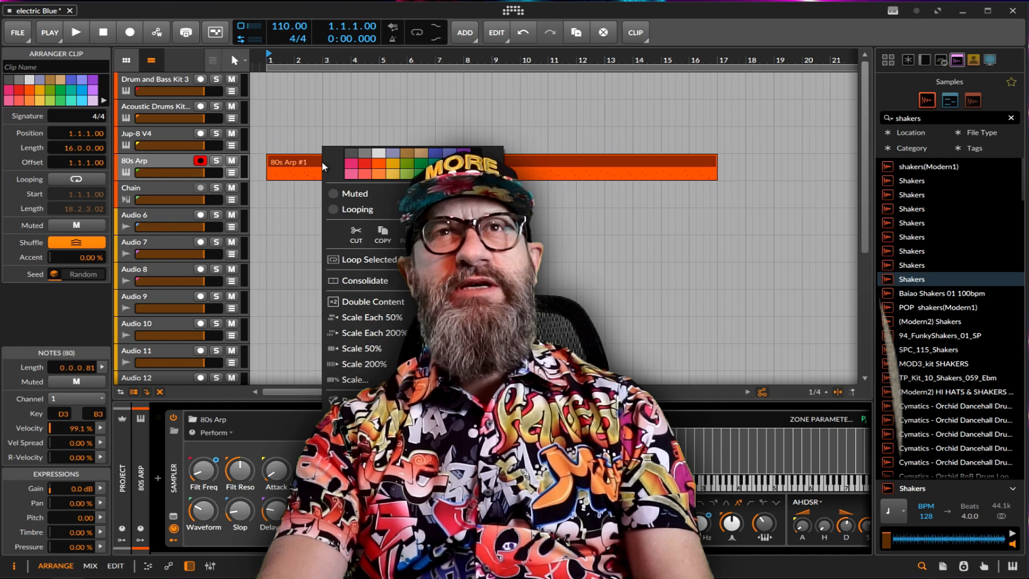
pyautogui.click(382, 236)
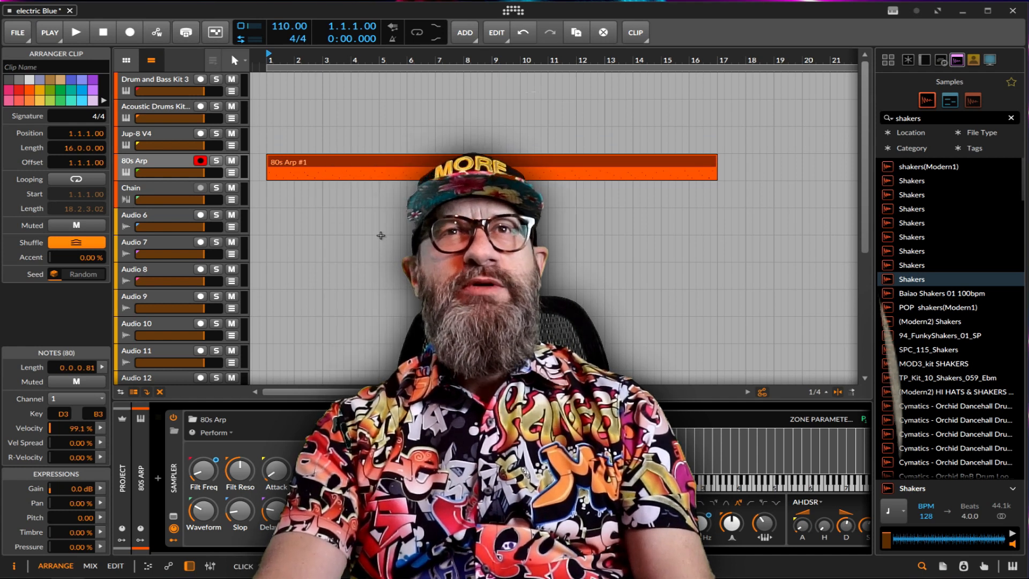
pyautogui.click(269, 198)
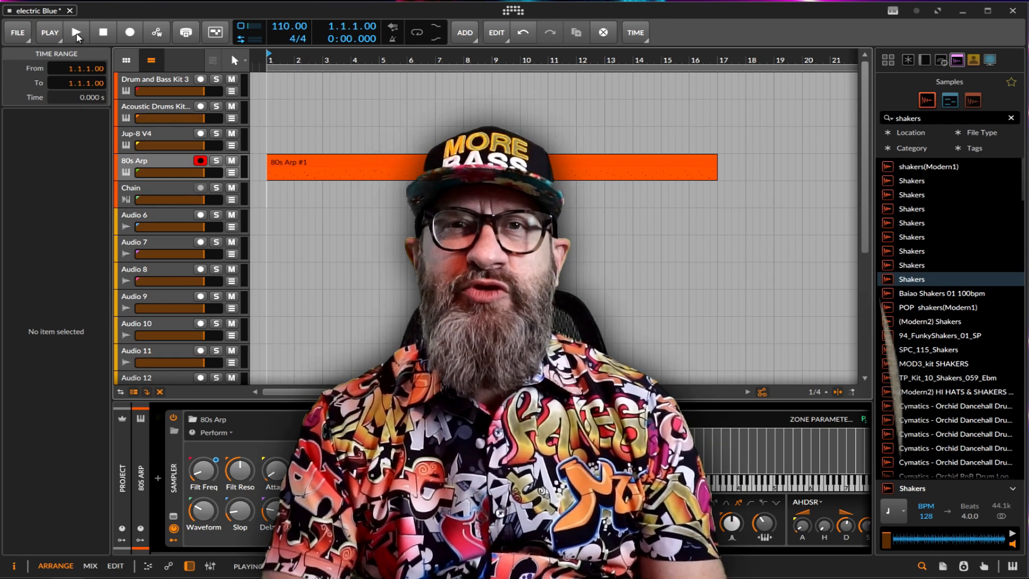
# Copy the 80s Arp clip, paste it at bar 1 of the Chain track and briefly play it back.
pyautogui.click(308, 162)
pyautogui.rightClick(308, 161)
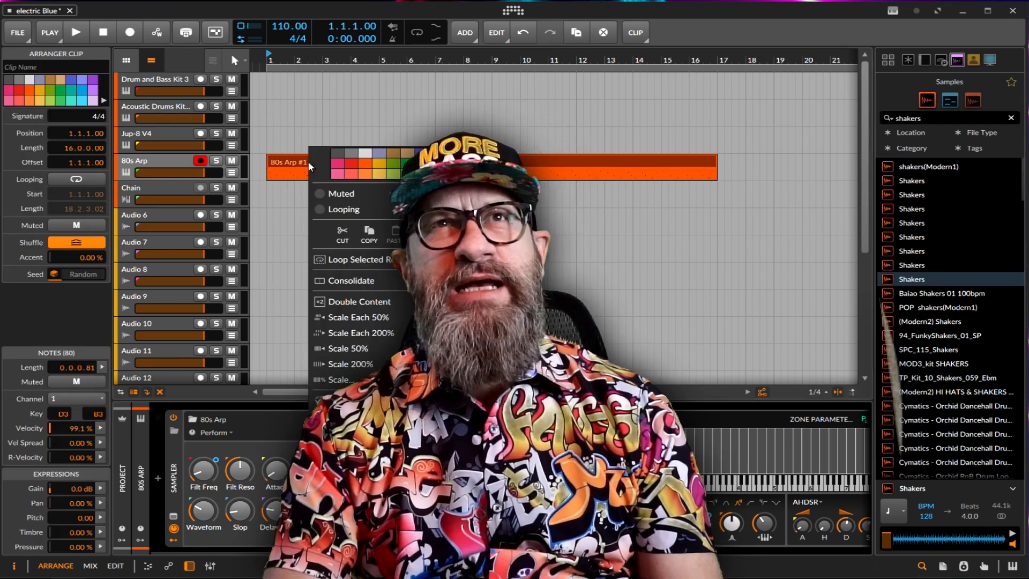
pyautogui.click(371, 235)
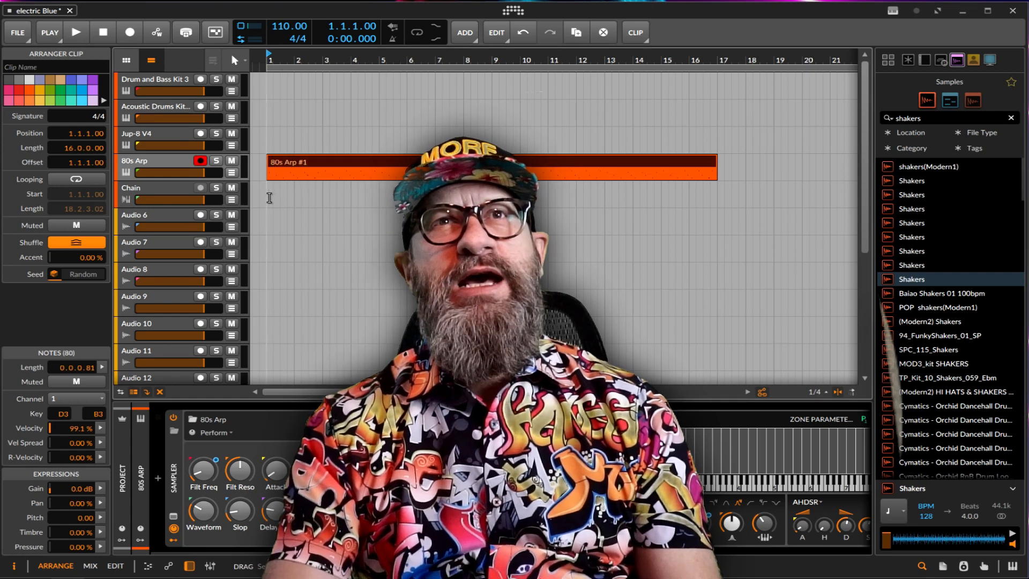
pyautogui.click(268, 197)
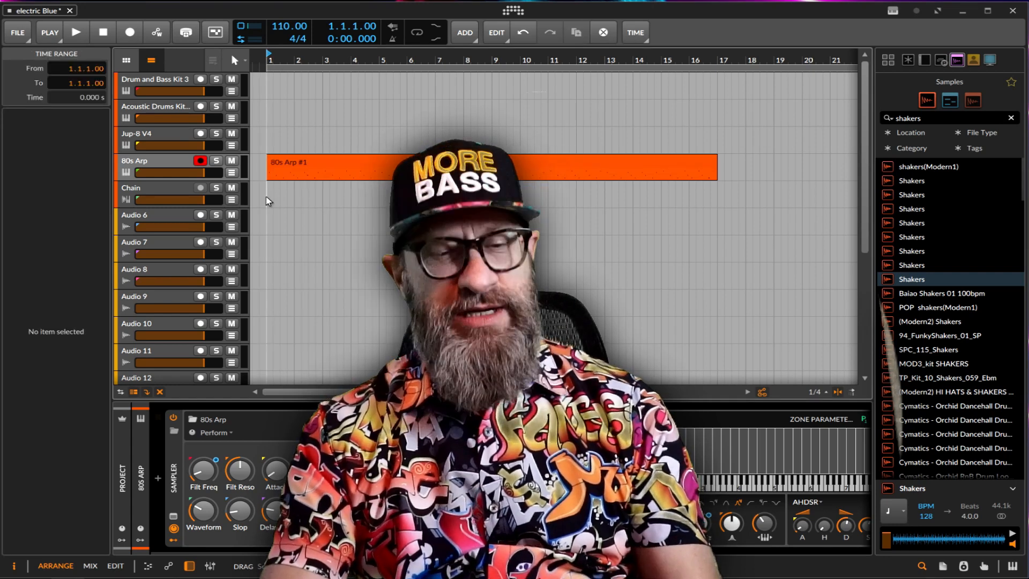
pyautogui.hotkey('ctrl', 'v')
pyautogui.press('space')
pyautogui.press('space')
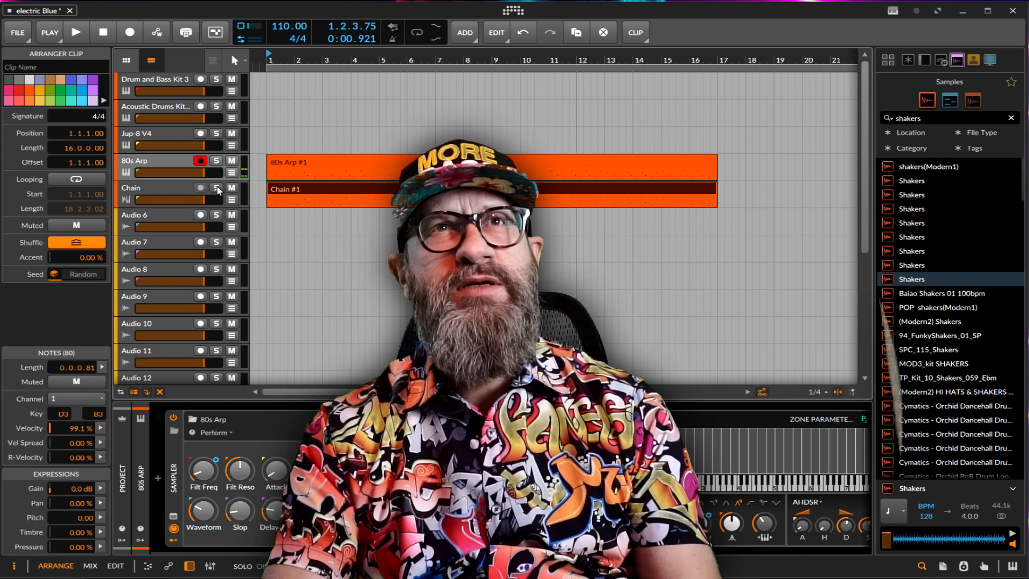
# Insert the Jup-8 V4 synth ahead of the Chain device on the Chain track.
pyautogui.click(218, 190)
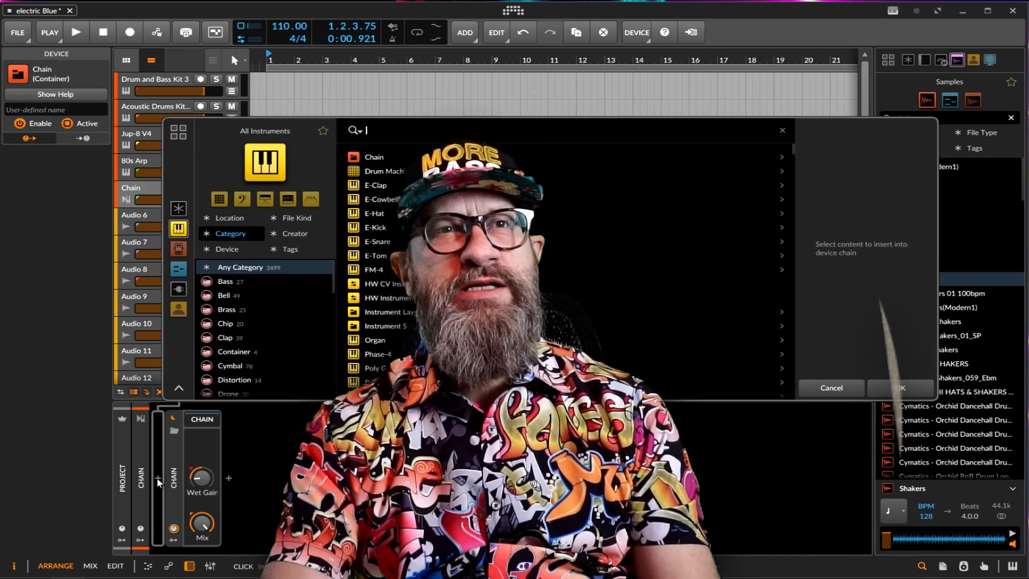
pyautogui.click(158, 478)
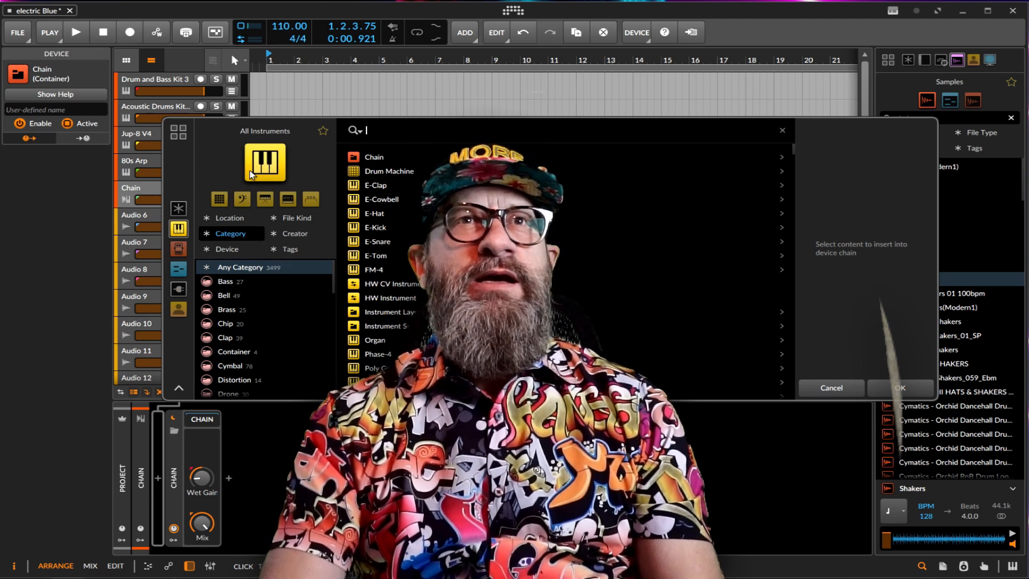
pyautogui.scroll(-10, 386, 268)
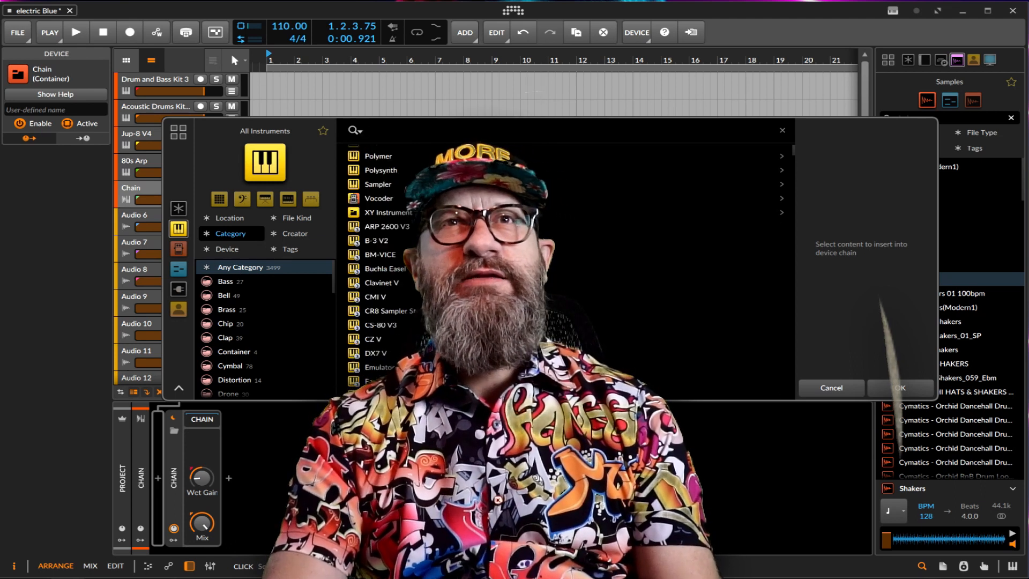
pyautogui.scroll(-2, 370, 256)
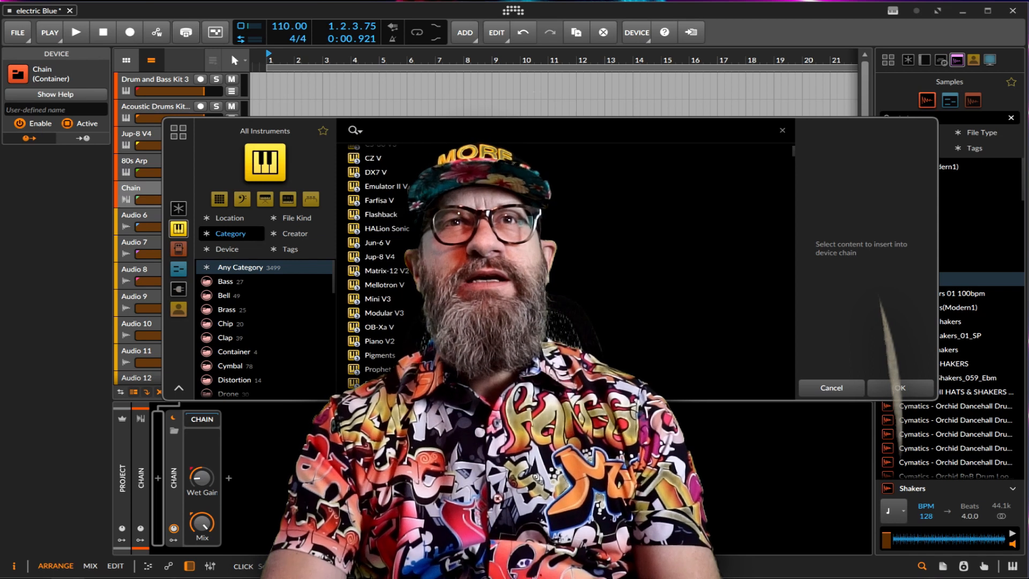
pyautogui.doubleClick(370, 256)
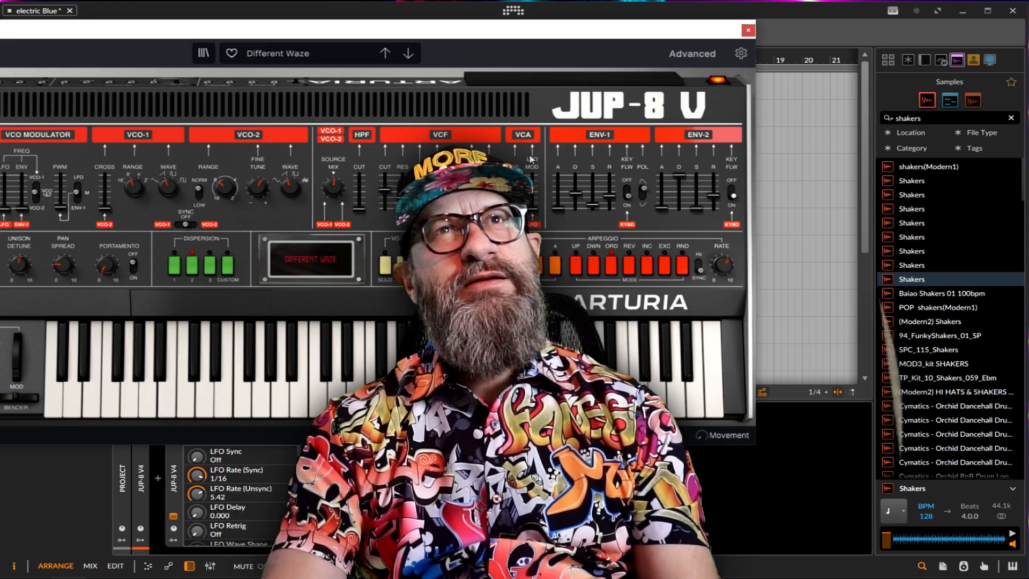
# Mute the 80s Arp track, shifting the synth's plug-in window out of the way to reach it.
pyautogui.moveTo(684, 18); pyautogui.dragTo(491, 250)
pyautogui.click(231, 161)
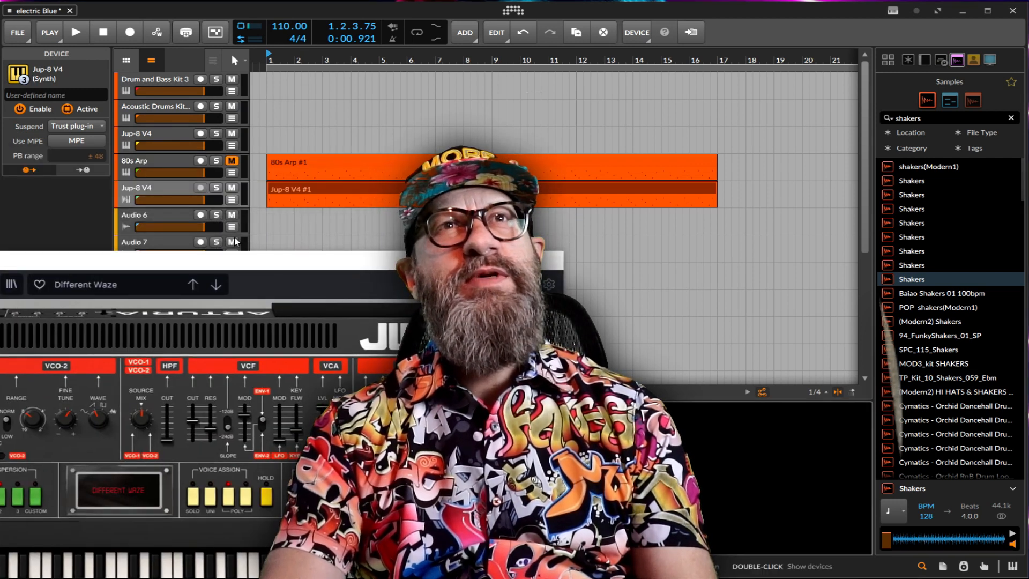
pyautogui.moveTo(241, 257); pyautogui.dragTo(345, 45)
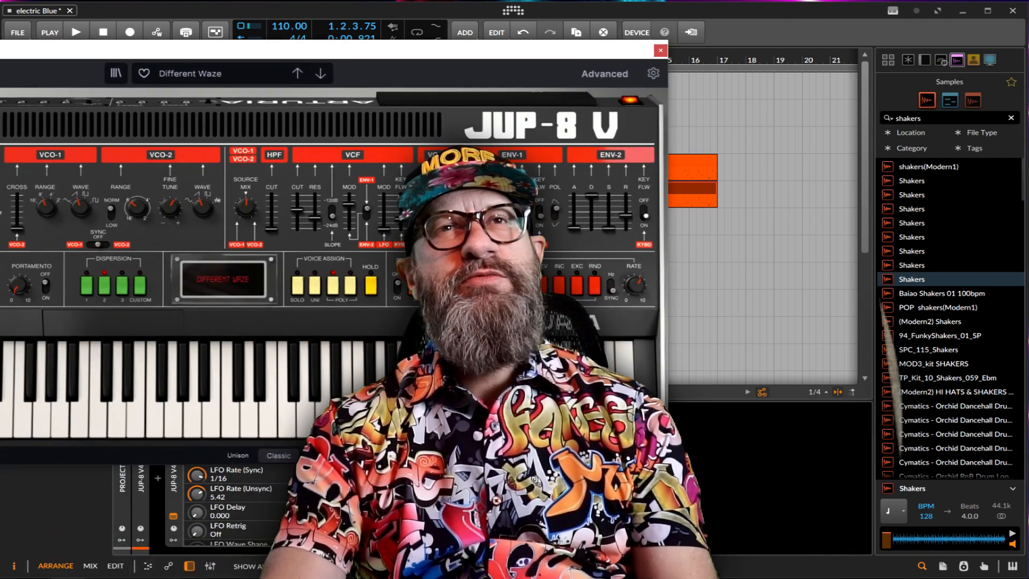
# Advance through the Jup-8 V presets from Different Waze to Doppler Arp Bass.
pyautogui.click(320, 74)
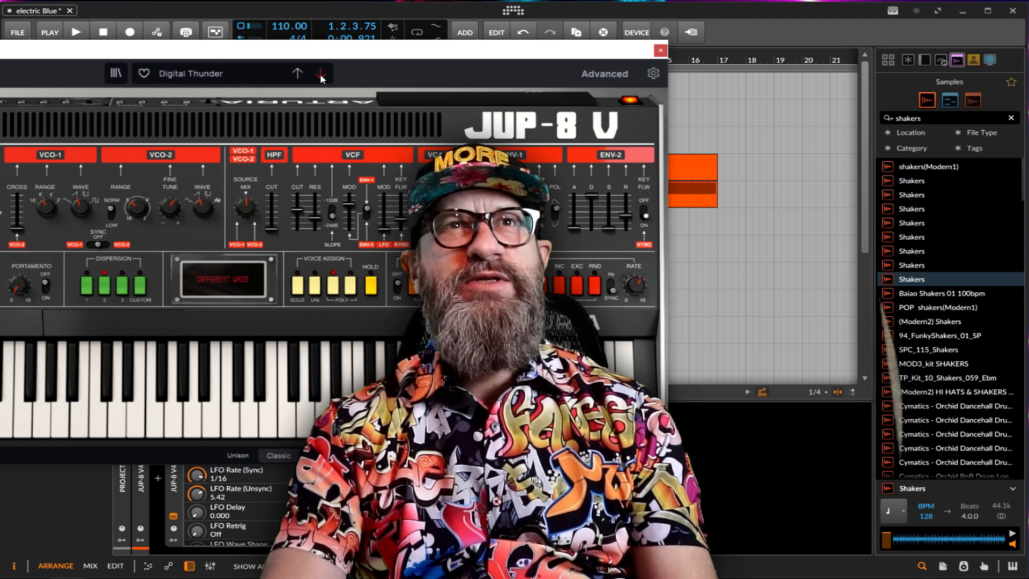
pyautogui.click(320, 74)
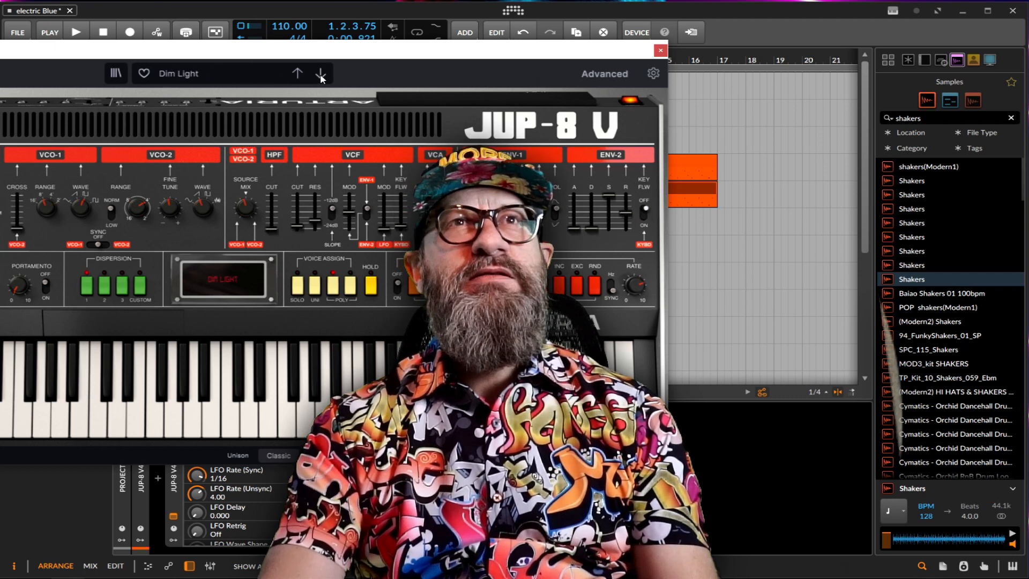
pyautogui.click(321, 74)
pyautogui.click(321, 74)
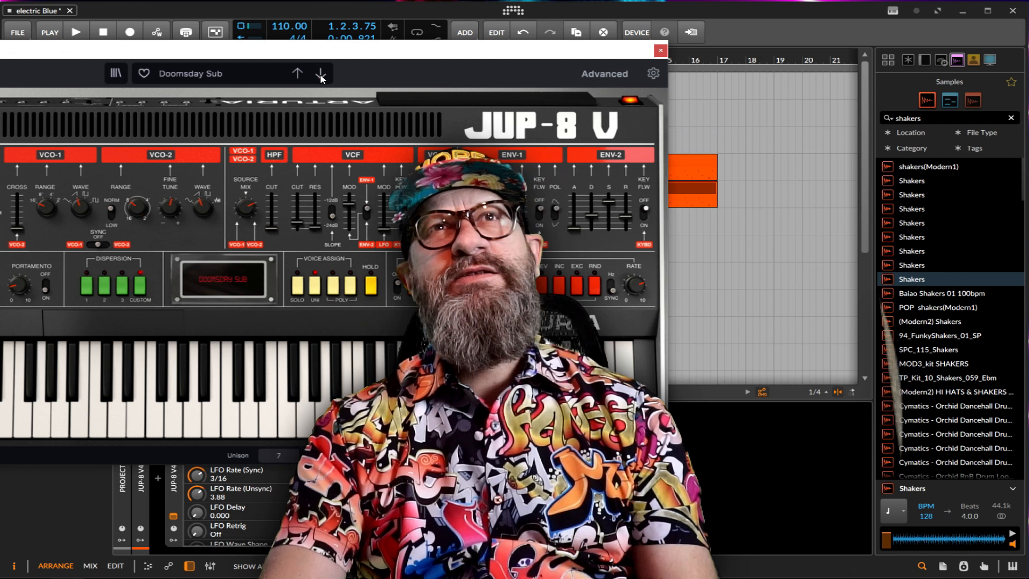
pyautogui.click(320, 74)
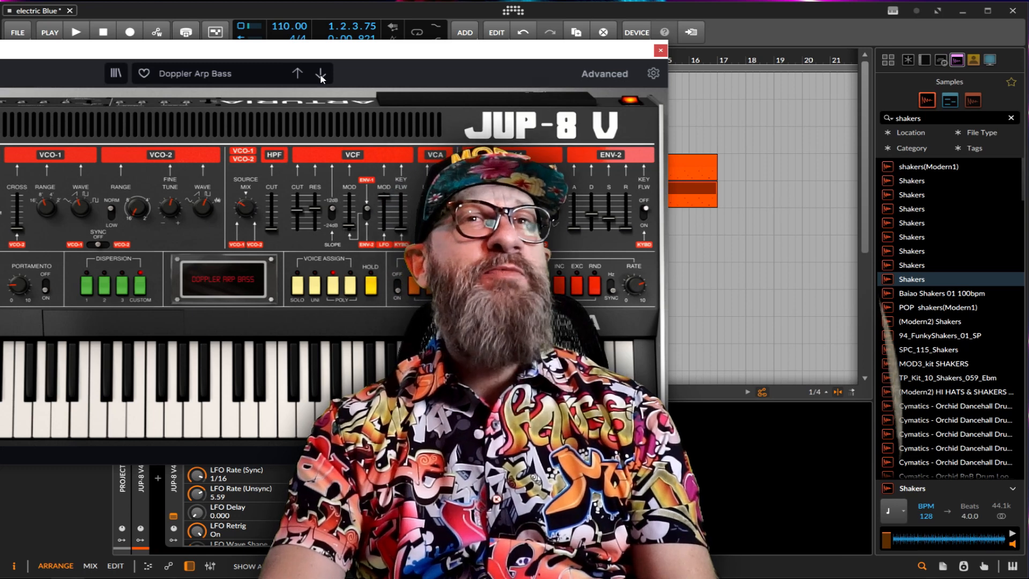
# Play the arrangement and load the Jup-8 V's following preset, Dotted Seq Bass, stopping playback after listening.
pyautogui.moveTo(336, 50); pyautogui.dragTo(653, 116)
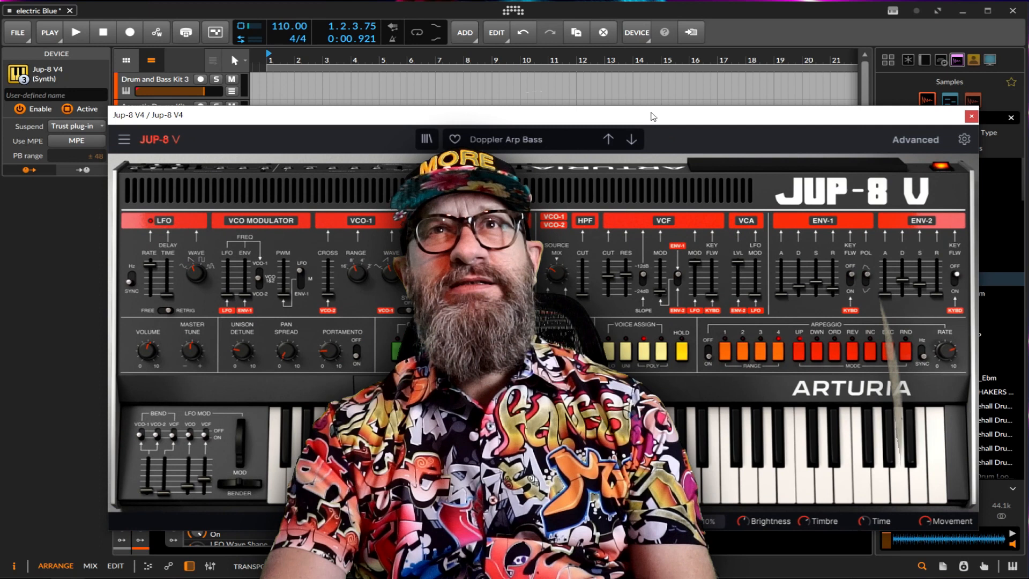
pyautogui.press('space')
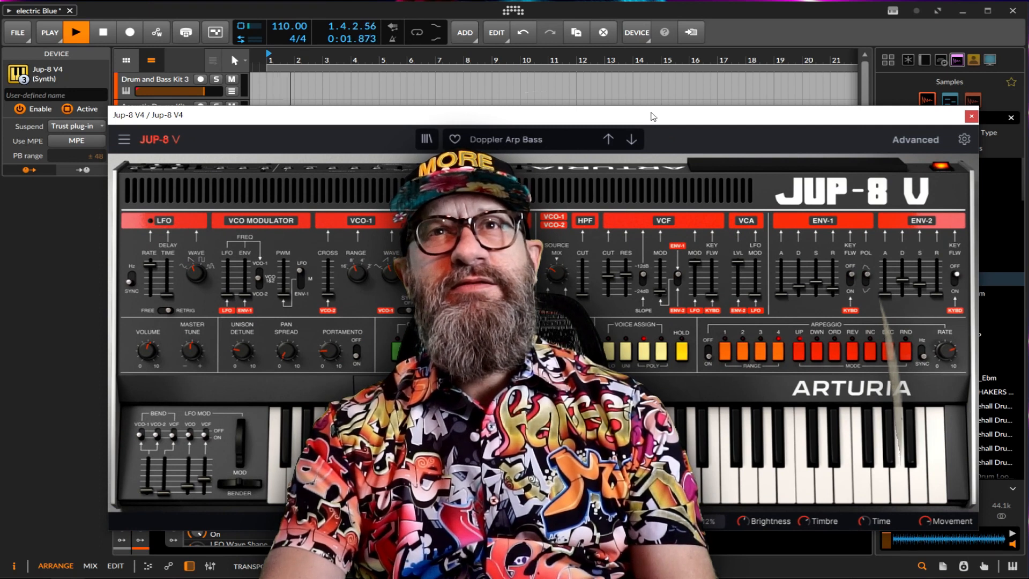
pyautogui.click(630, 144)
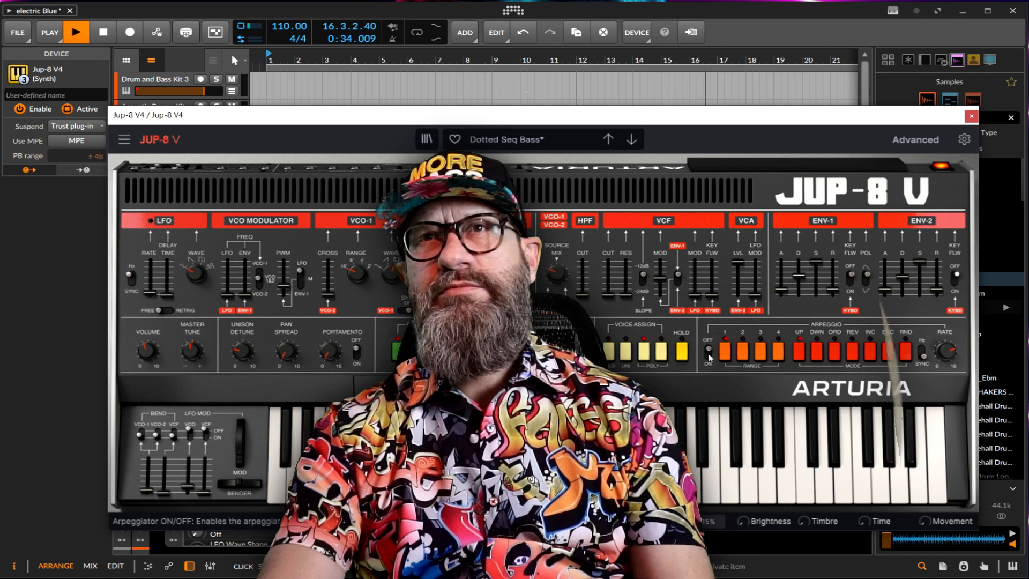
pyautogui.press('space')
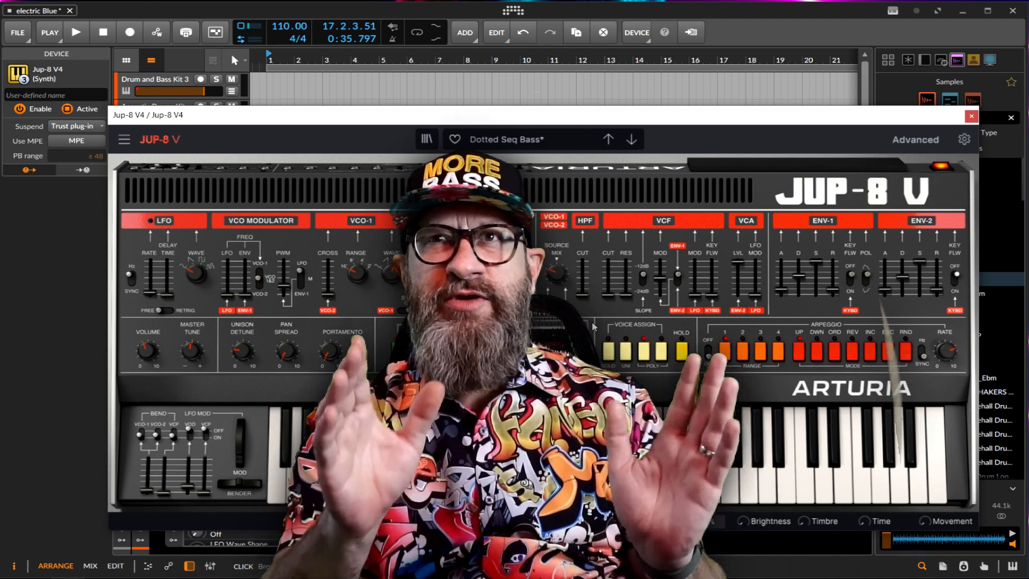
pyautogui.moveTo(781, 292)
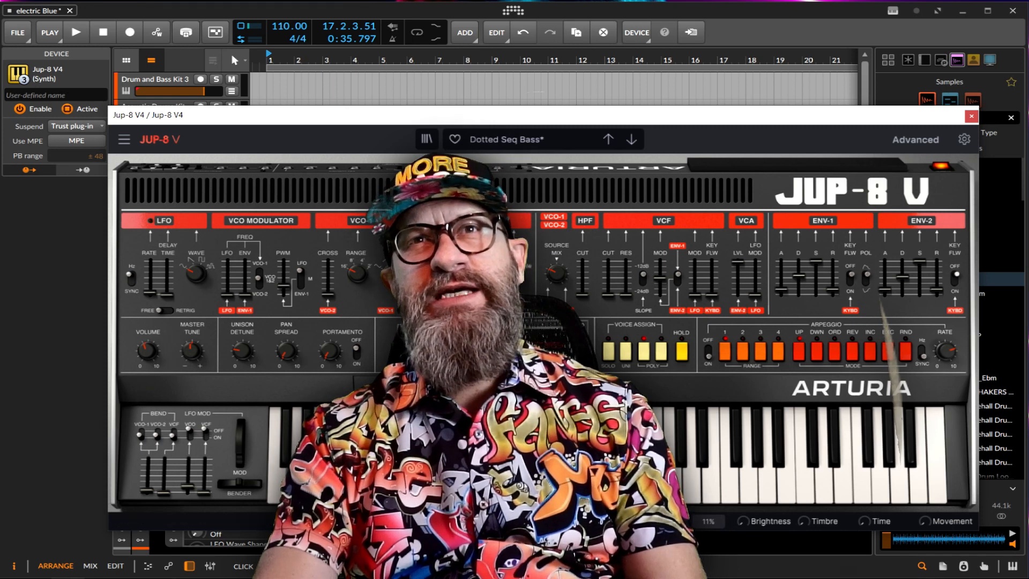
pyautogui.moveTo(738, 116); pyautogui.dragTo(1028, 140)
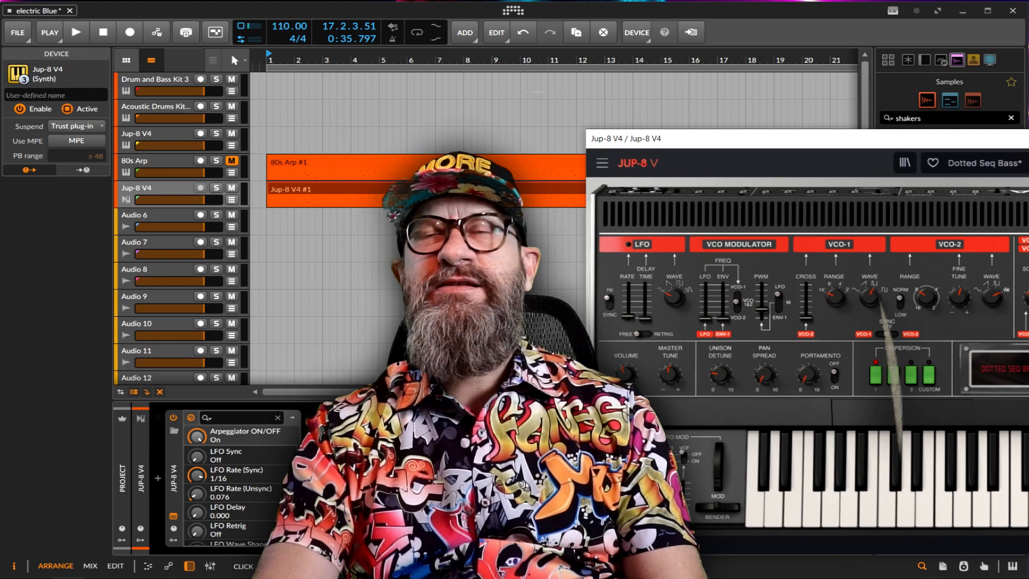
pyautogui.moveTo(904, 138); pyautogui.dragTo(447, 141)
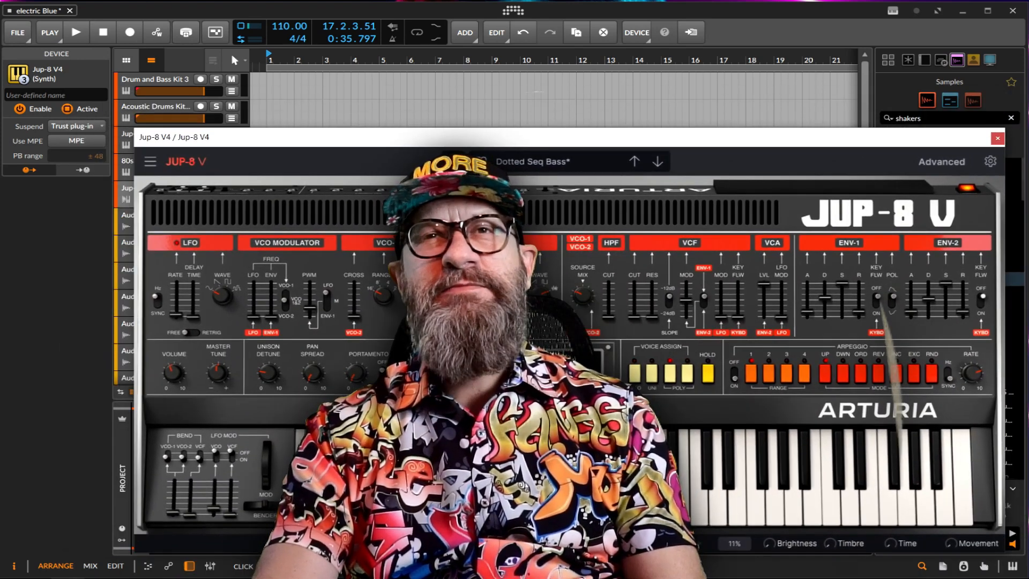
# Play the arrangement from bar 1 while adjusting the Jup-8 V's VCO envelope modulation and unison detune.
pyautogui.press('space')
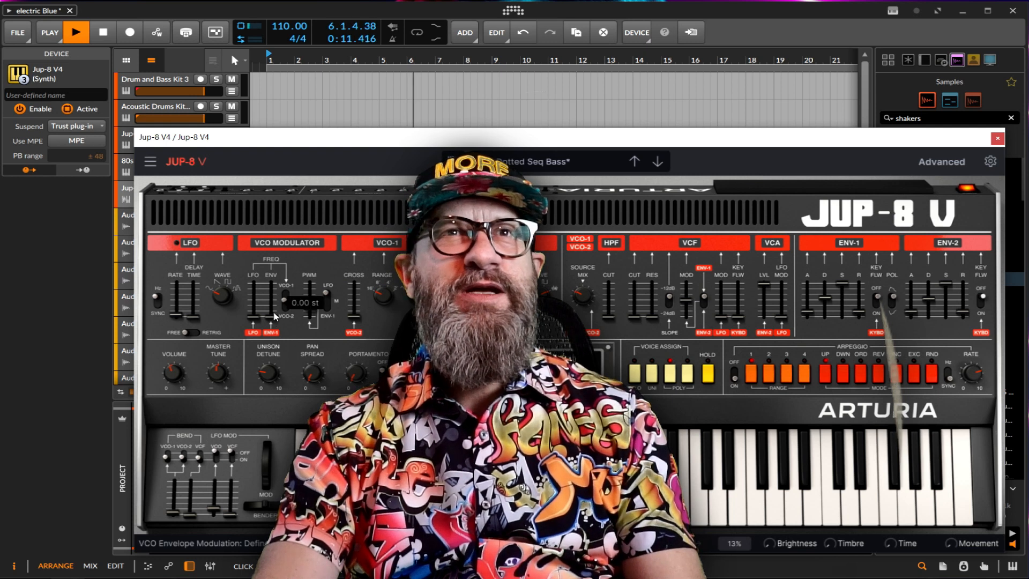
pyautogui.moveTo(275, 316); pyautogui.dragTo(274, 309)
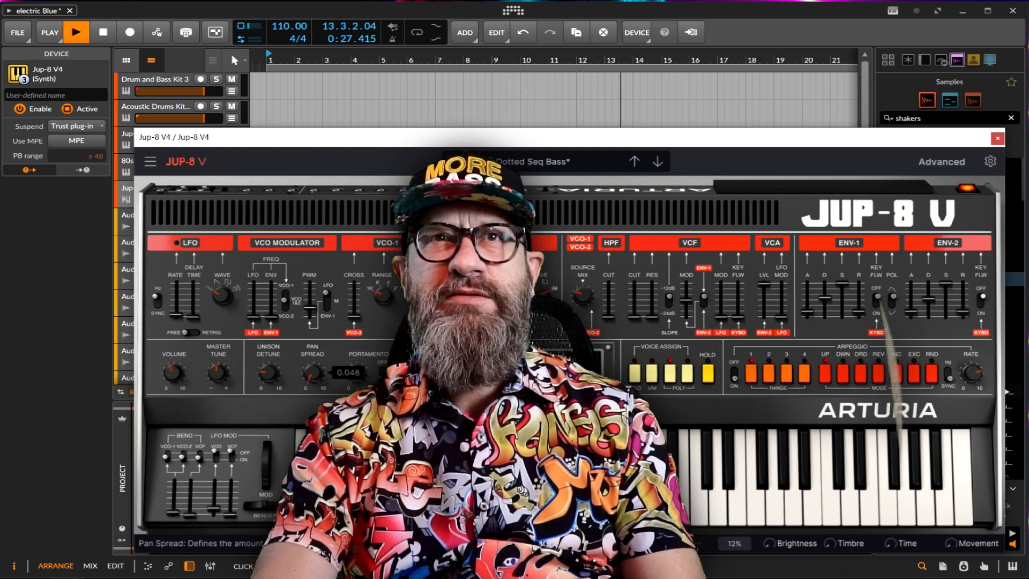
pyautogui.moveTo(268, 373)
pyautogui.mouseDown()
pyautogui.moveTo(269, 354)
pyautogui.moveTo(269, 377)
pyautogui.mouseUp()
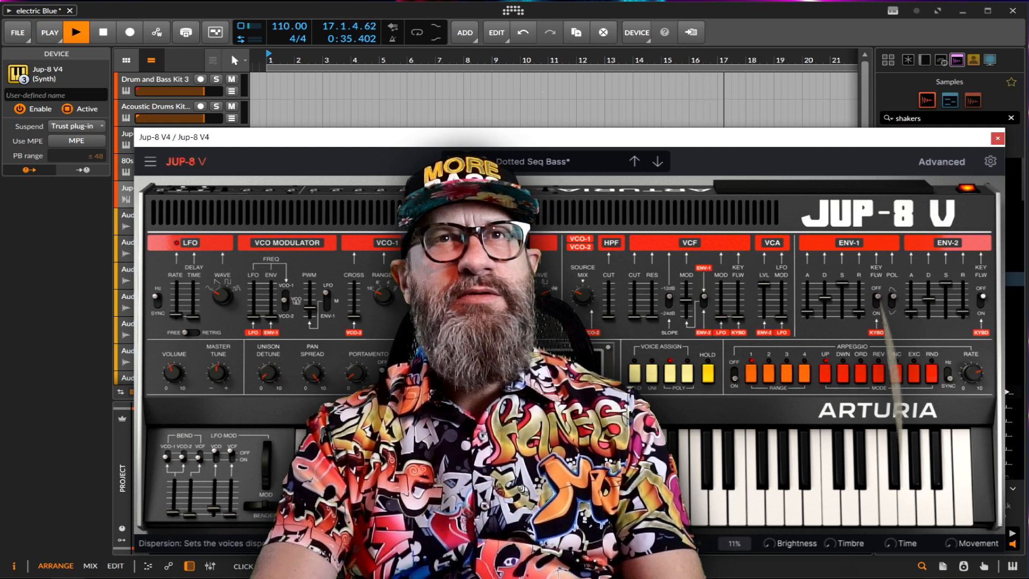
# Replay the arrangement from bar 1, close the Jup-8 V plug-in window and stop playback.
pyautogui.press('space')
pyautogui.press('space')
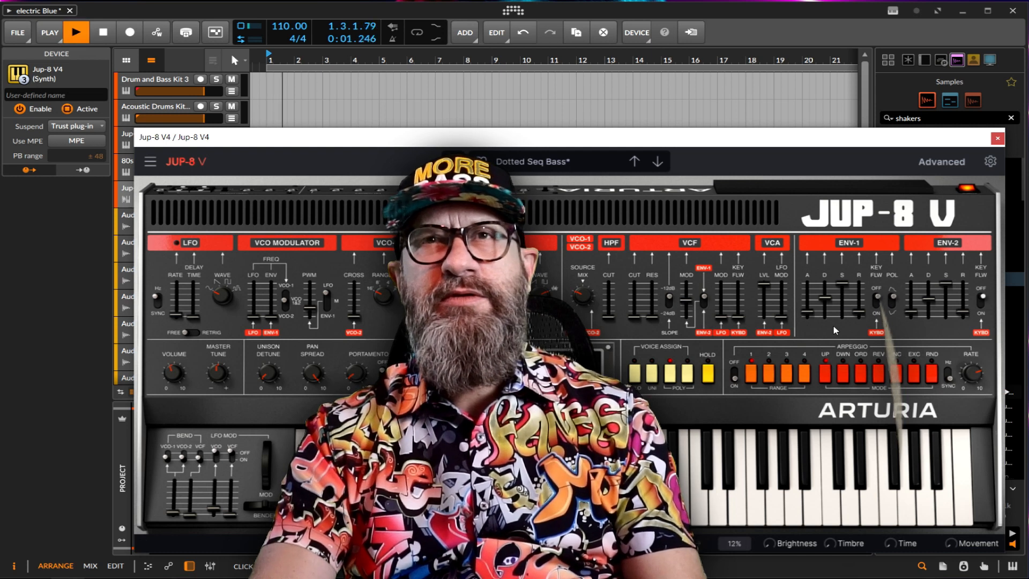
pyautogui.click(997, 138)
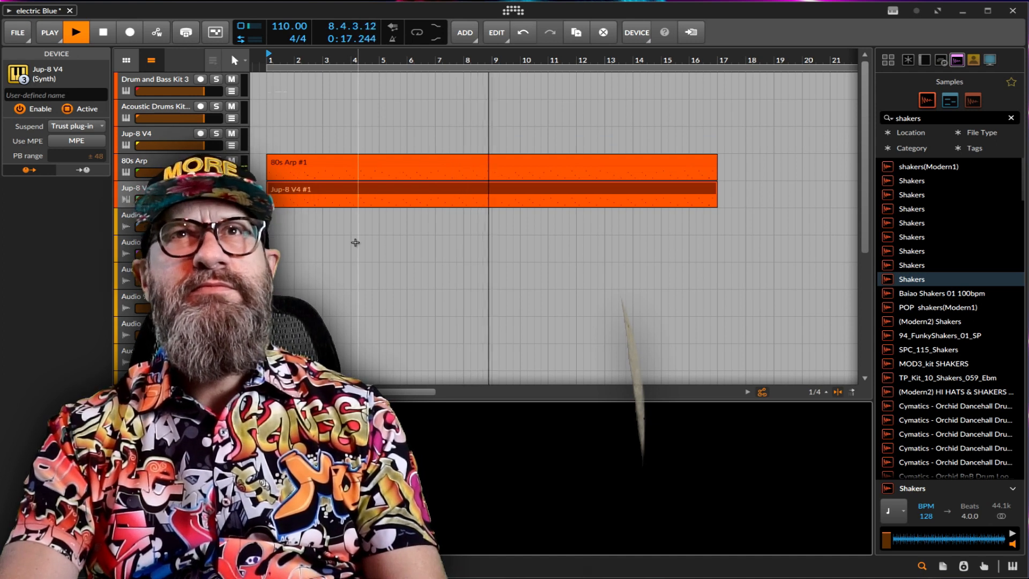
pyautogui.press('space')
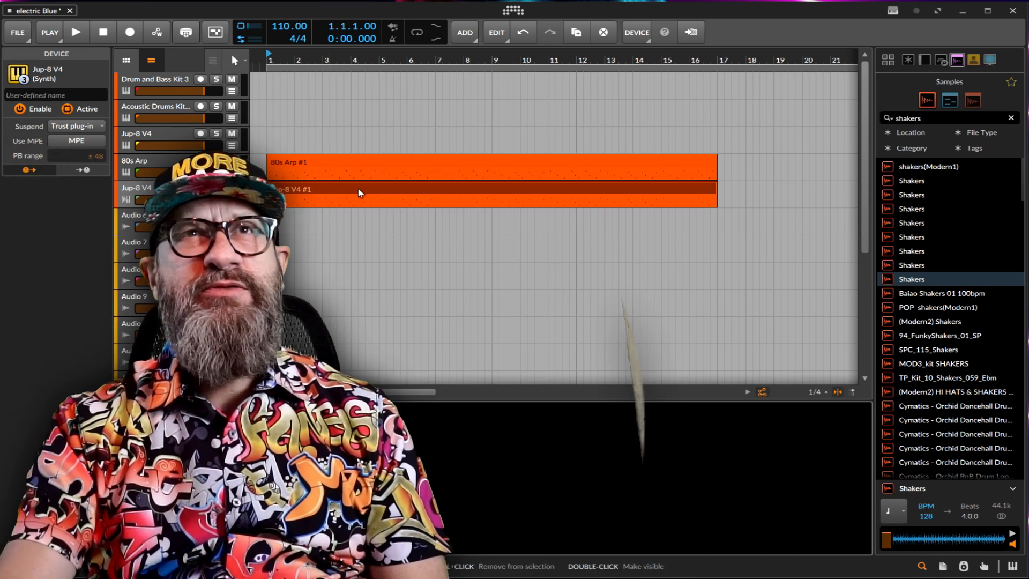
# Bounce the Jup-8 V4 bass clip in place as audio.
pyautogui.click(358, 189)
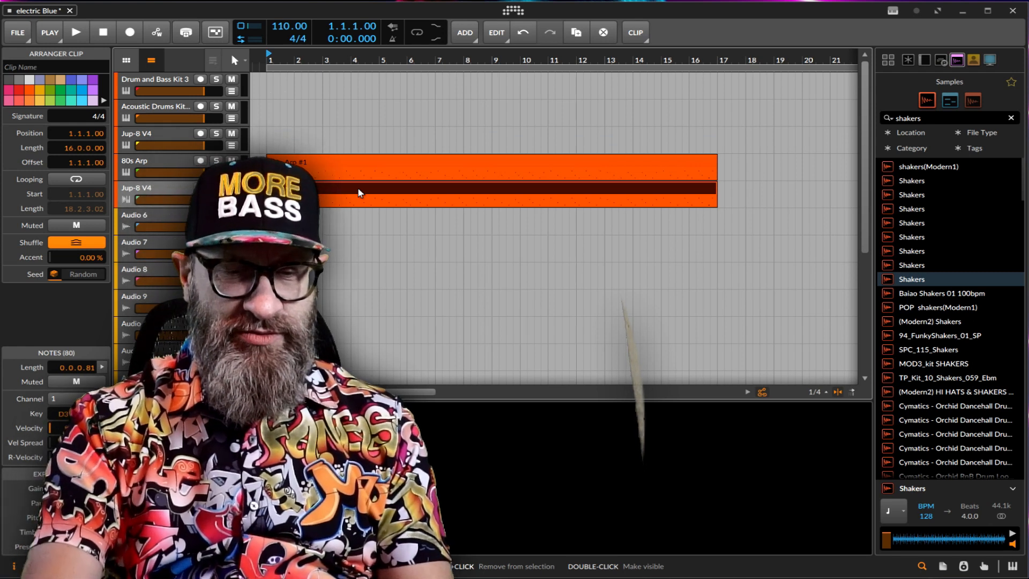
pyautogui.hotkey('ctrl', 'b')
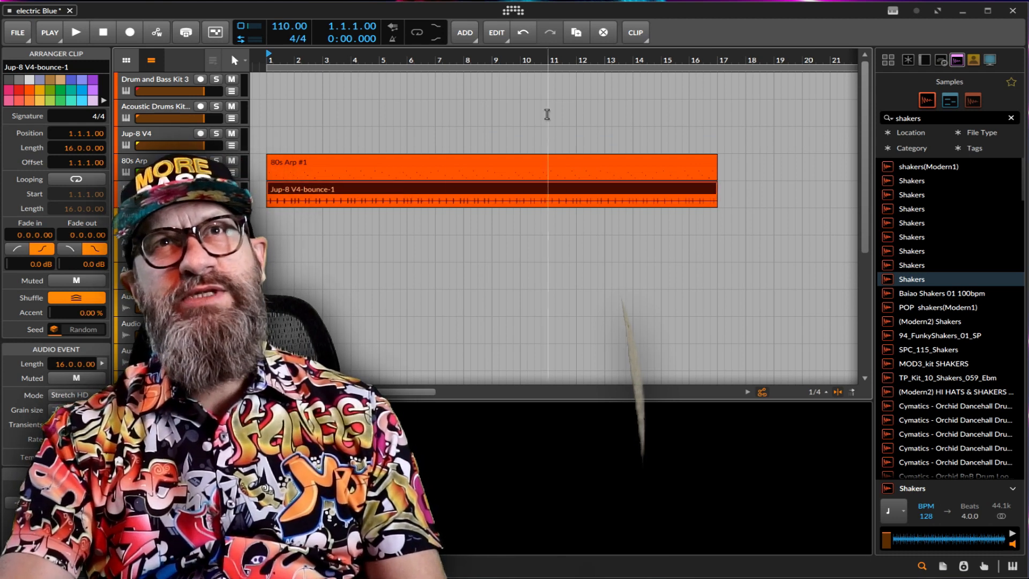
# Cut the bounced bass clip with the Knife at 3.4.3 and 3.4.4 to isolate a one-sixteenth slice, then return to the Pointer tool.
pyautogui.moveTo(489, 58); pyautogui.dragTo(568, 112)
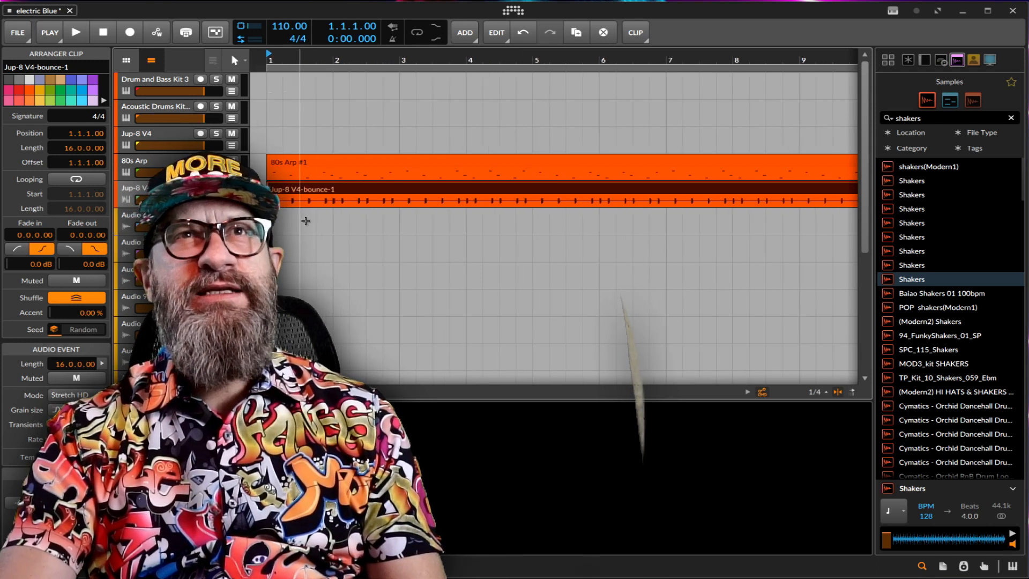
pyautogui.rightClick(418, 223)
pyautogui.click(557, 232)
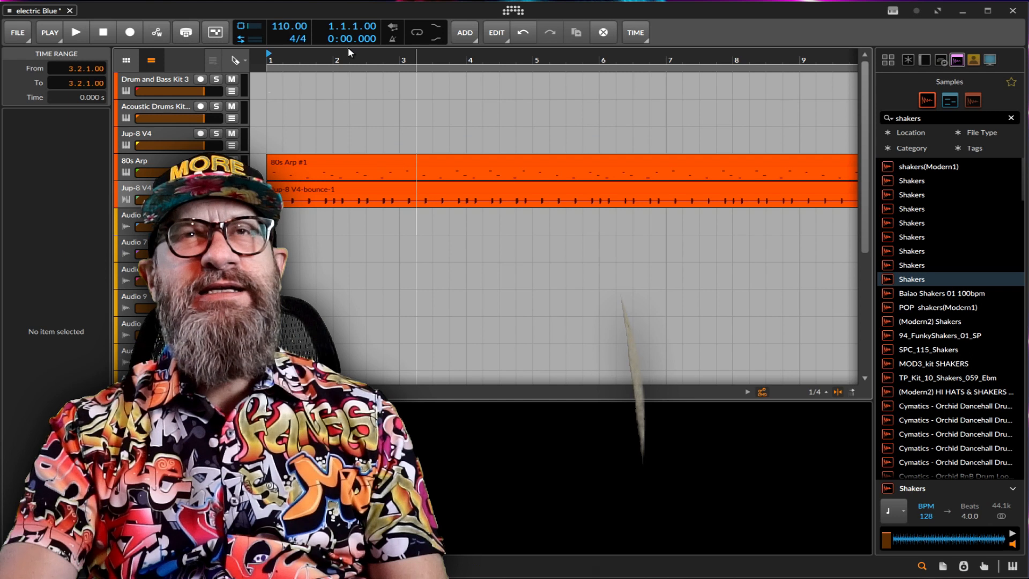
pyautogui.moveTo(352, 58); pyautogui.dragTo(355, 95)
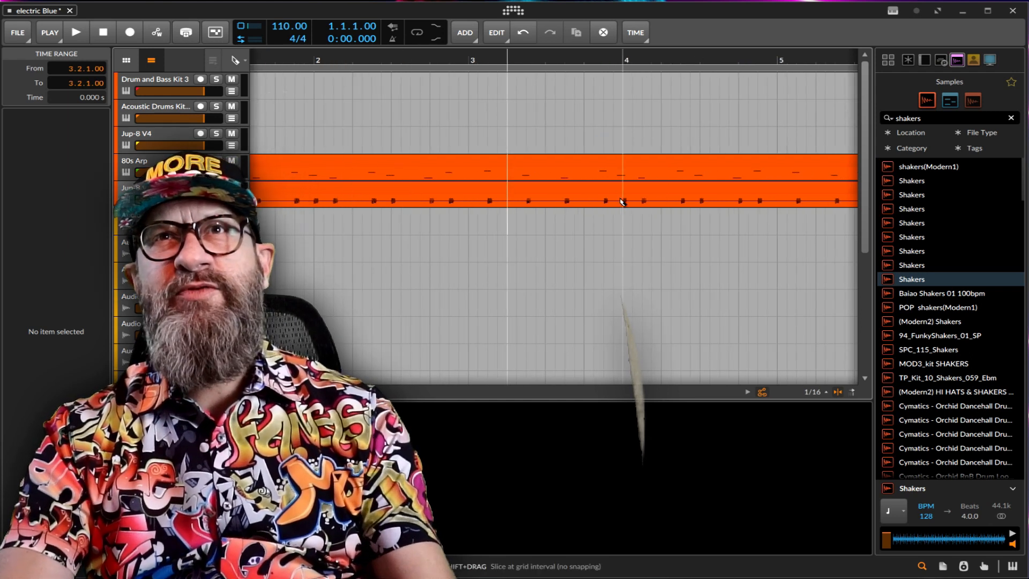
pyautogui.click(604, 201)
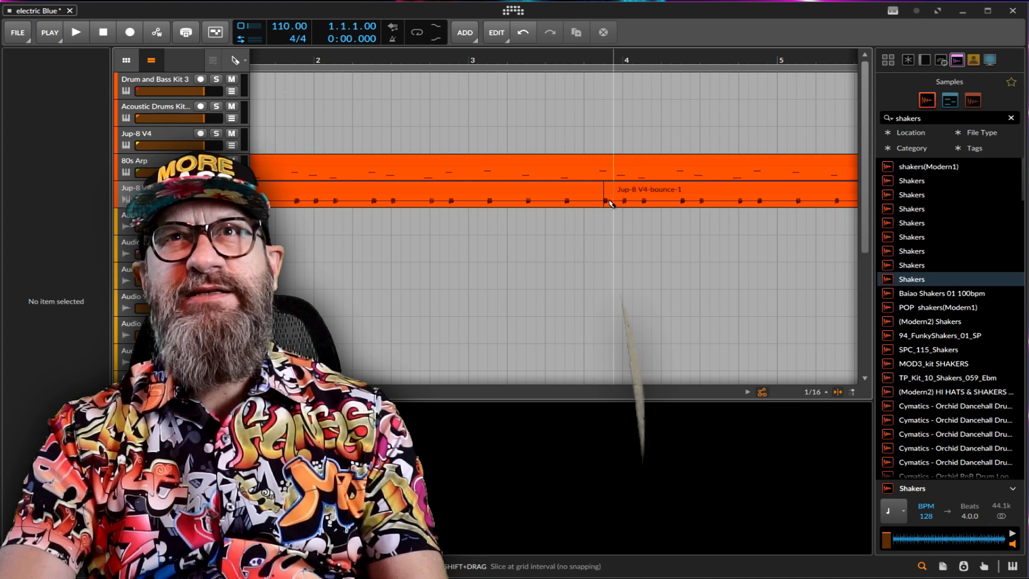
pyautogui.rightClick(626, 199)
pyautogui.click(650, 209)
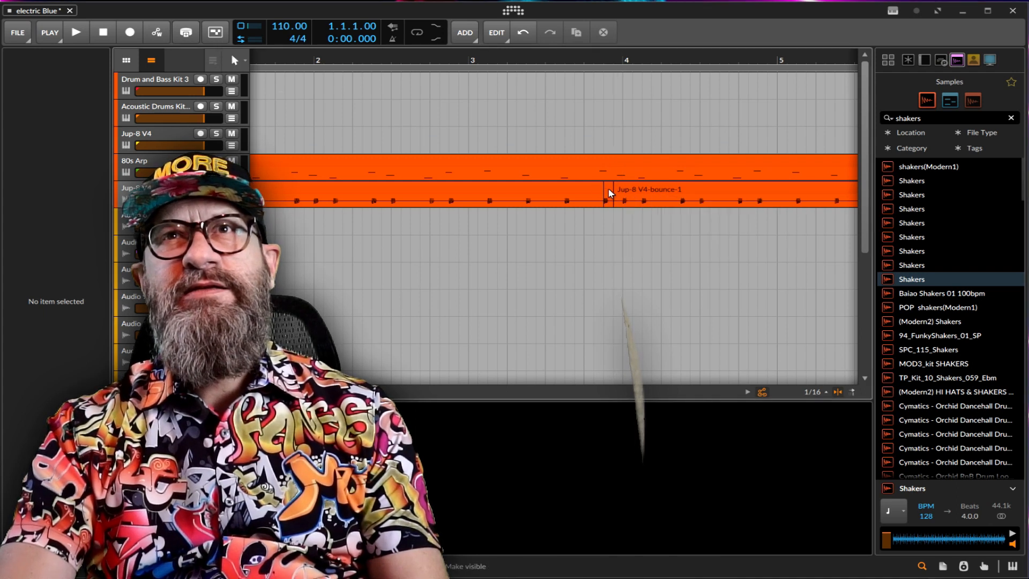
# Copy the one-sixteenth bass slice at 3.4.3 and paste it at 3.4.4.
pyautogui.rightClick(608, 194)
pyautogui.click(667, 233)
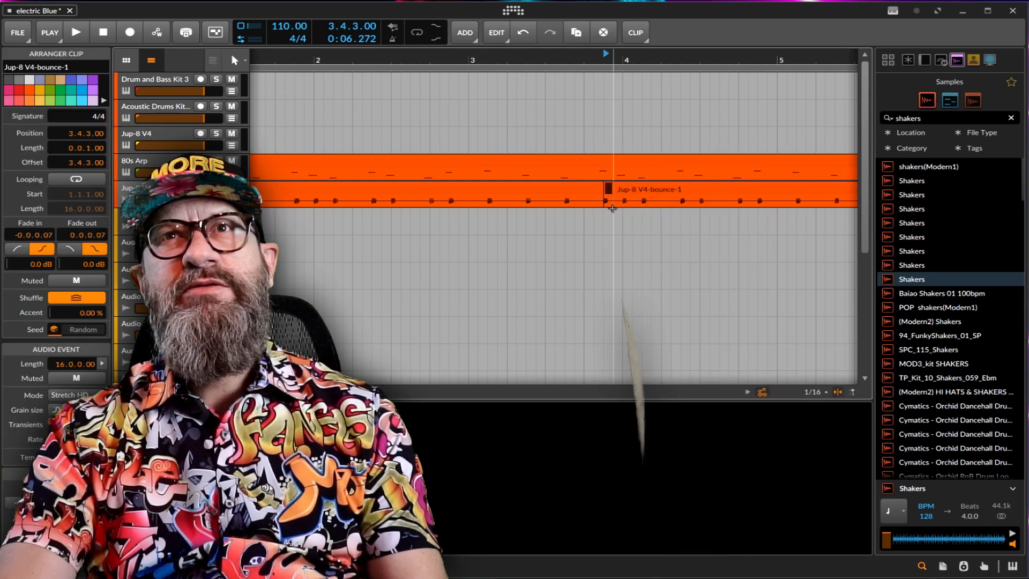
pyautogui.click(615, 201)
pyautogui.hotkey('ctrl', 'v')
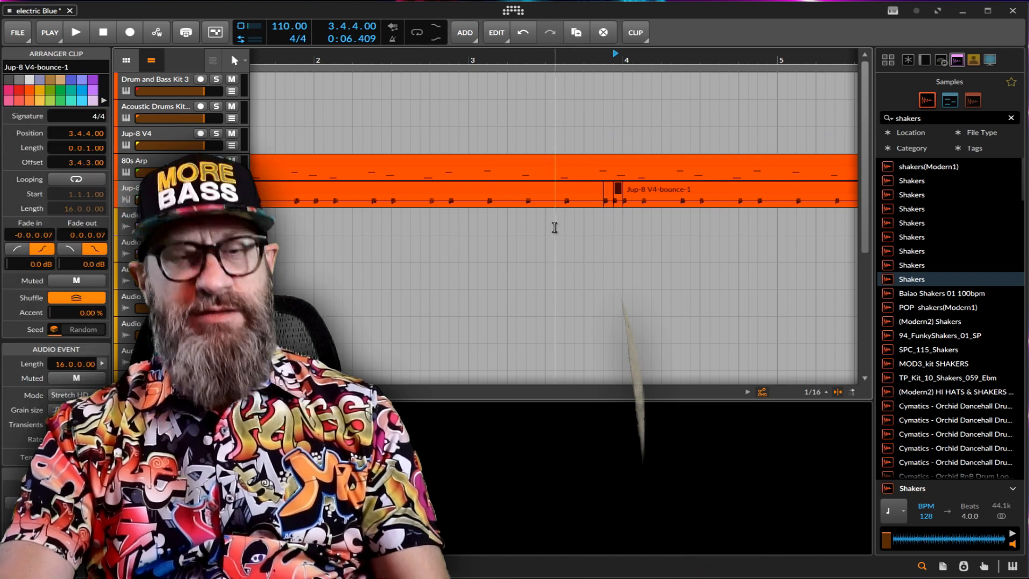
# Play the edited bass passage from 3.3.1 and again from 3.2.2, stopping after each listen.
pyautogui.click(549, 228)
pyautogui.press('space')
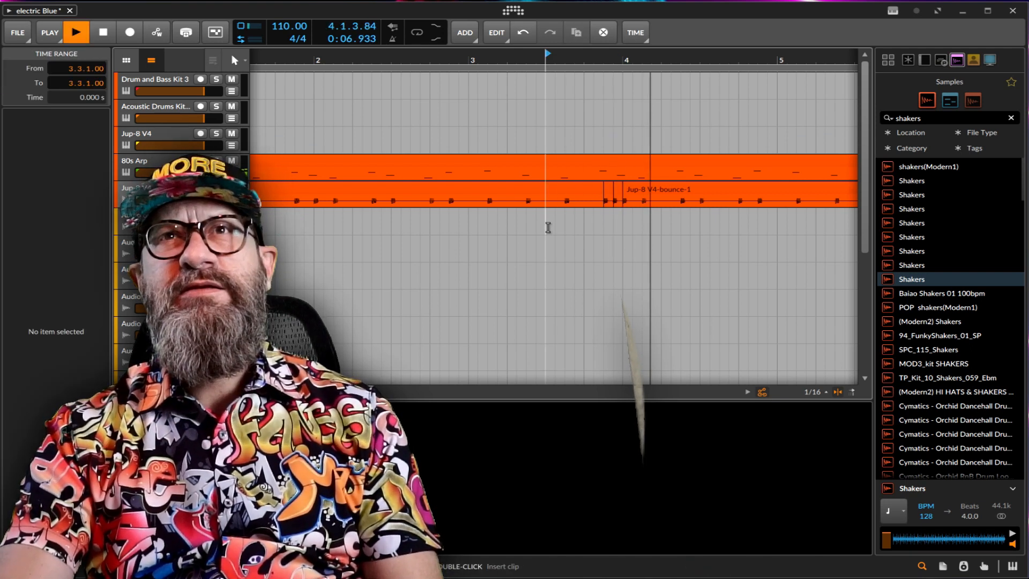
pyautogui.press('space')
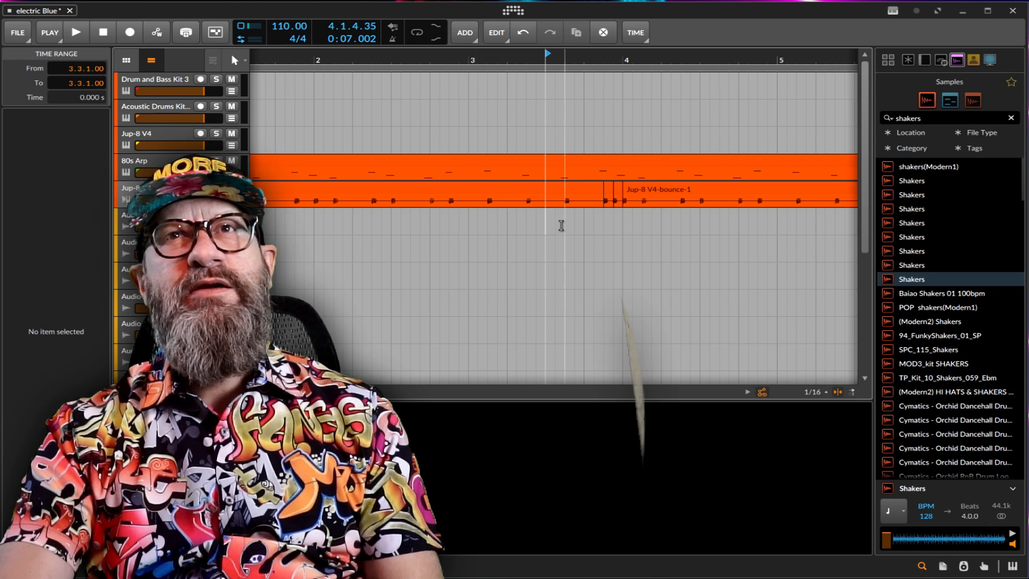
pyautogui.click(520, 225)
pyautogui.press('space')
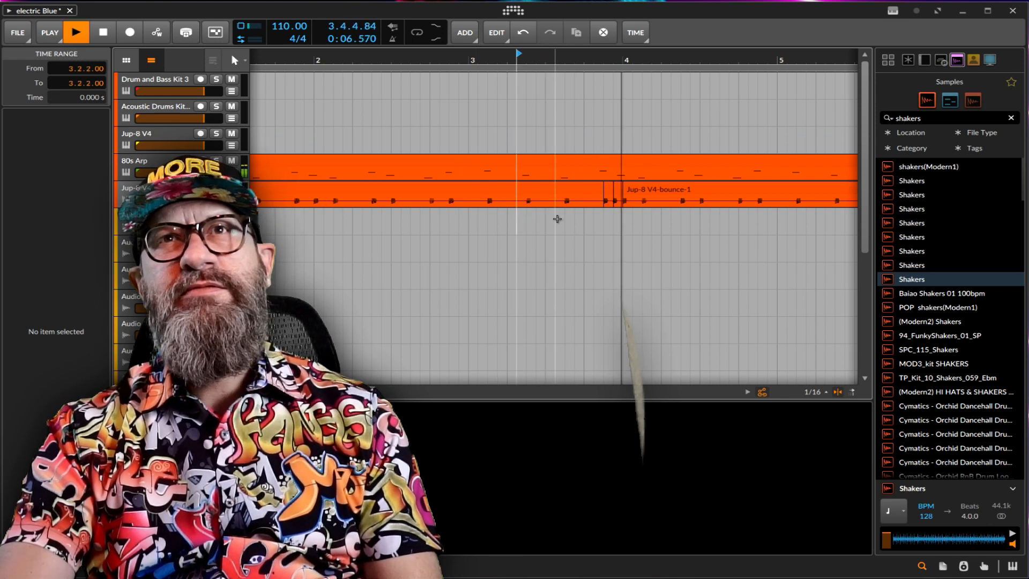
pyautogui.press('space')
# Cut the bass clip with the Knife at 1.4.3 and 1.4.4, isolating a one-sixteenth slice, and return to the Pointer tool.
pyautogui.hscroll(-3, 553, 228)
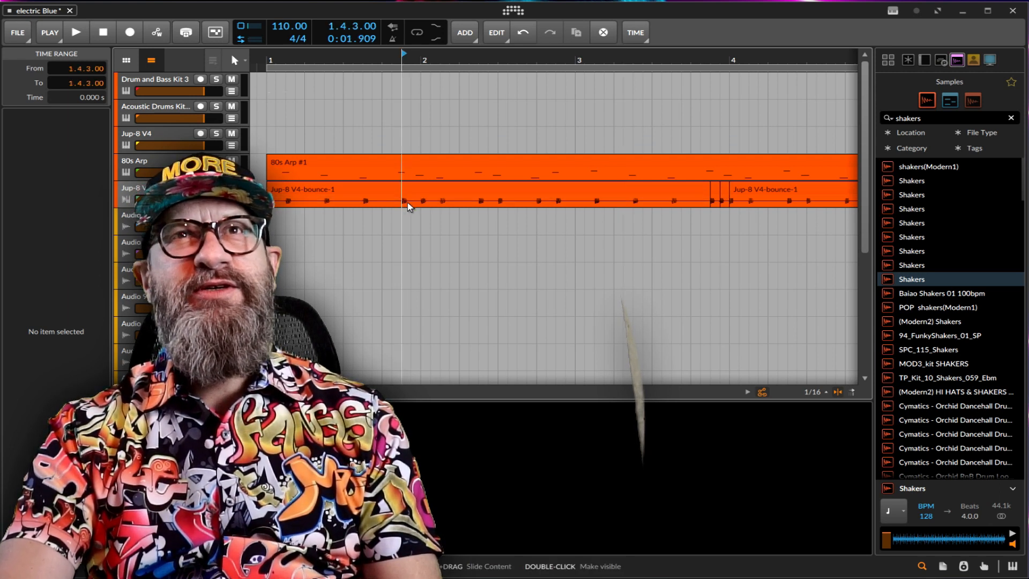
pyautogui.rightClick(409, 203)
pyautogui.click(552, 217)
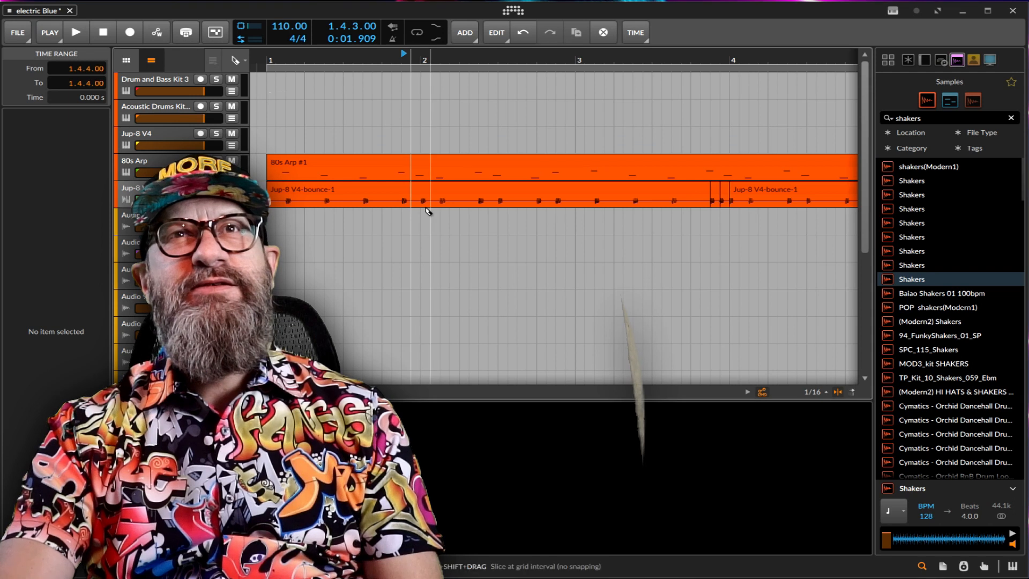
pyautogui.click(402, 203)
pyautogui.rightClick(407, 204)
pyautogui.click(423, 236)
# Copy the one-sixteenth bass slice at 1.4.3 to 1.4.4 and play the arrangement from bar 1.
pyautogui.rightClick(405, 196)
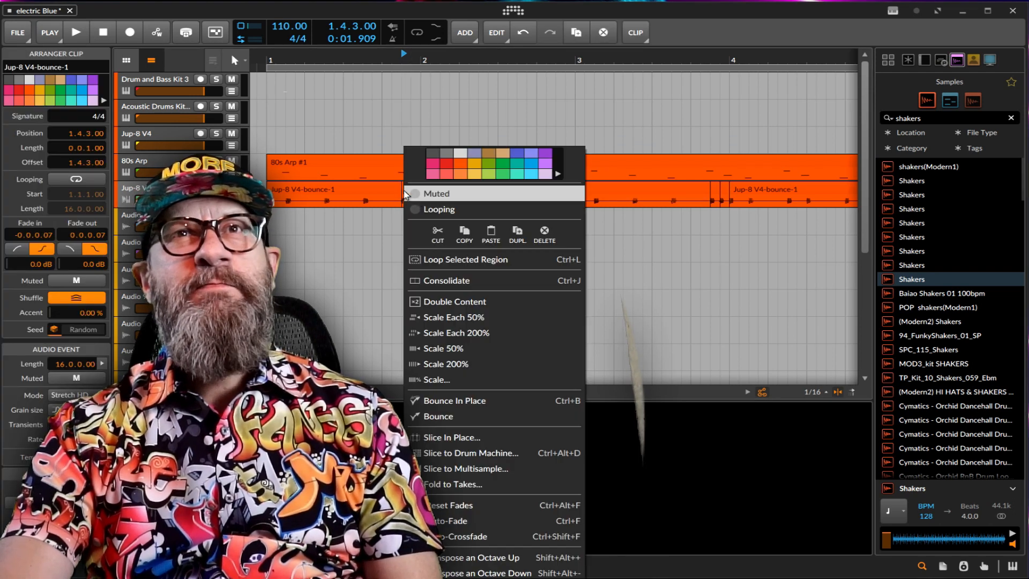
pyautogui.click(464, 231)
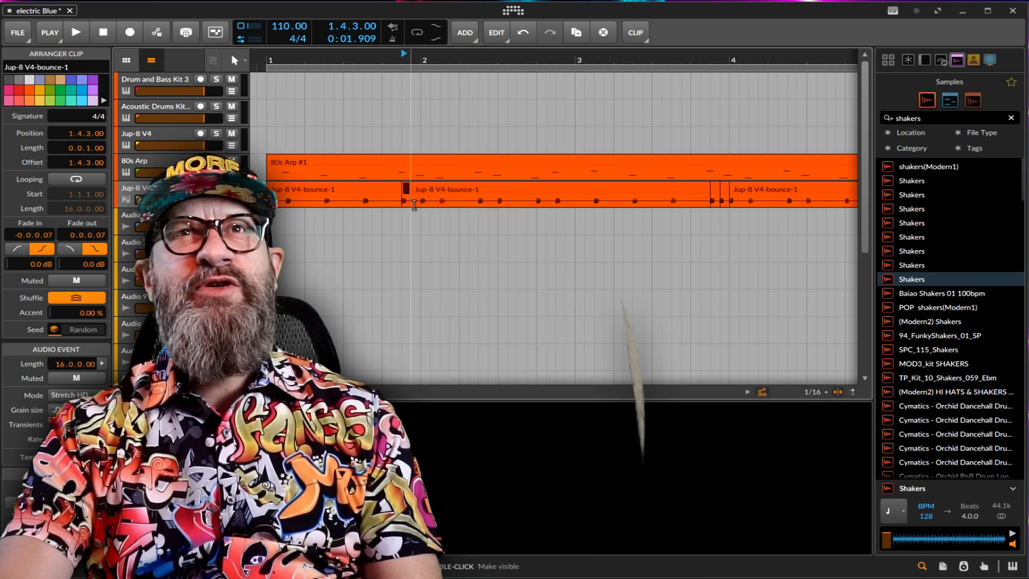
pyautogui.click(414, 205)
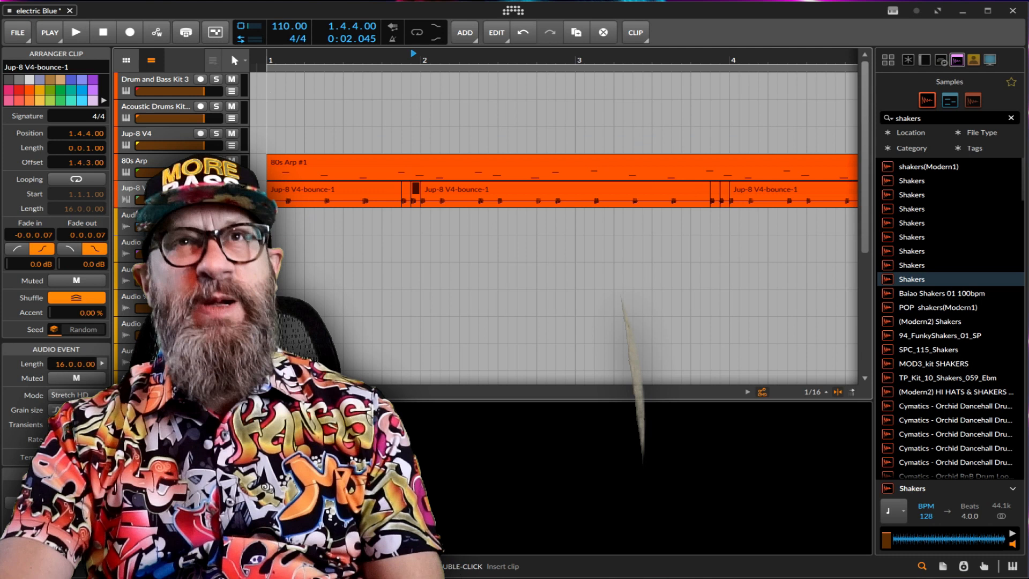
pyautogui.click(266, 226)
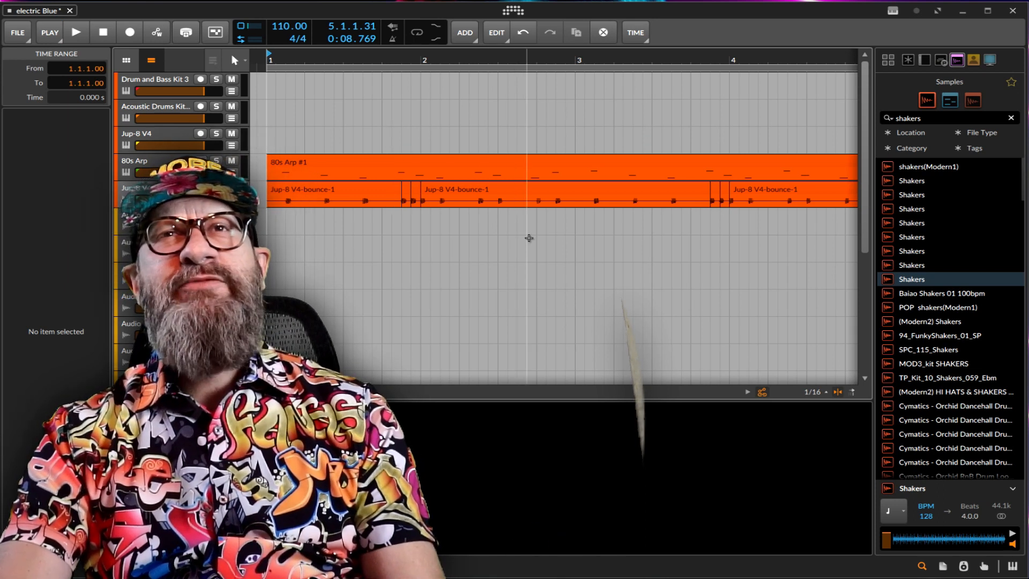
# Transpose the two pasted bass slices at 1.4.4 and 3.4.4 up an octave and listen from 1.2.3.
pyautogui.click(416, 189)
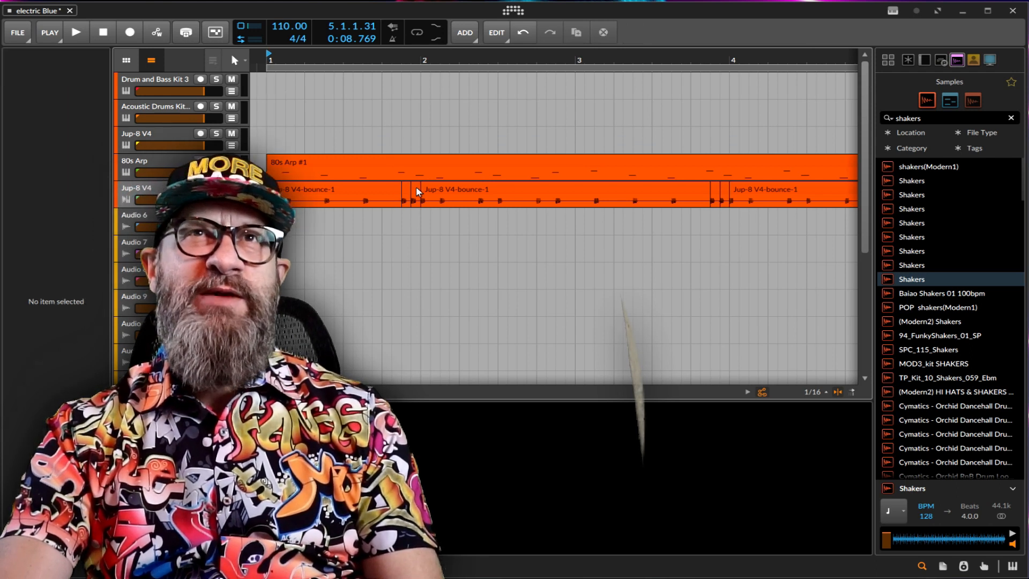
pyautogui.keyDown('ctrl'); pyautogui.click(725, 183); pyautogui.keyUp('ctrl')
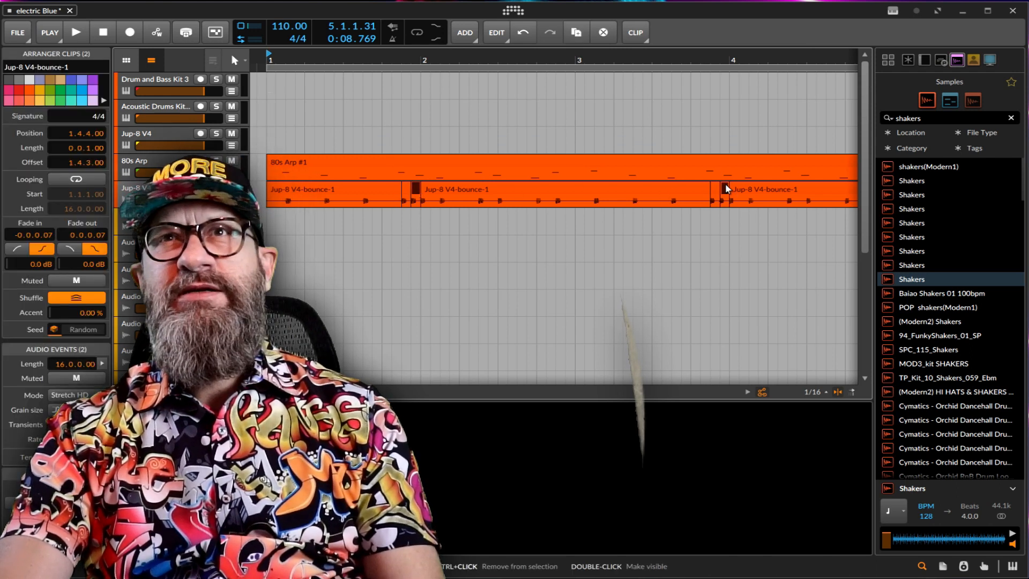
pyautogui.rightClick(725, 183)
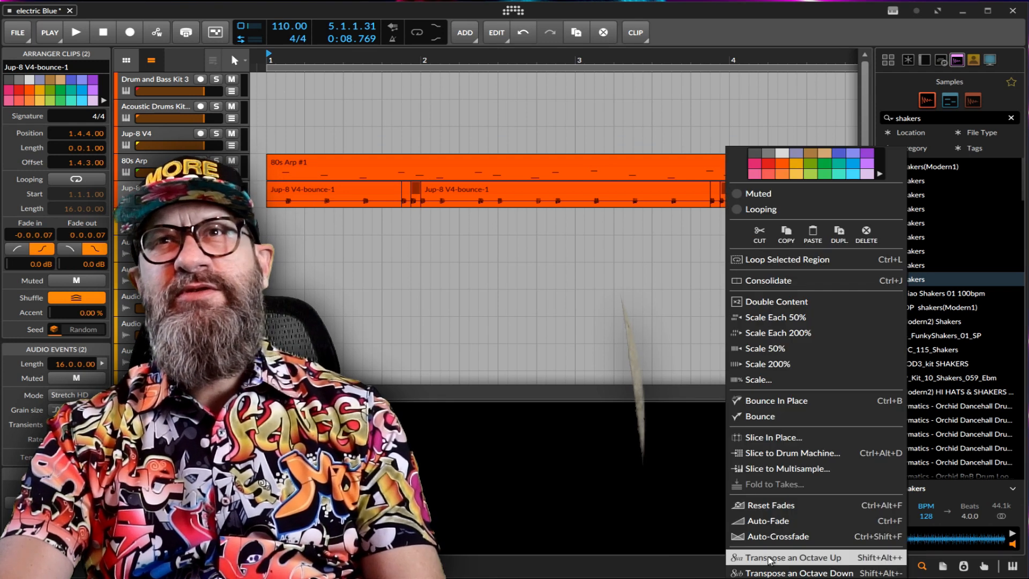
pyautogui.click(767, 555)
pyautogui.click(319, 243)
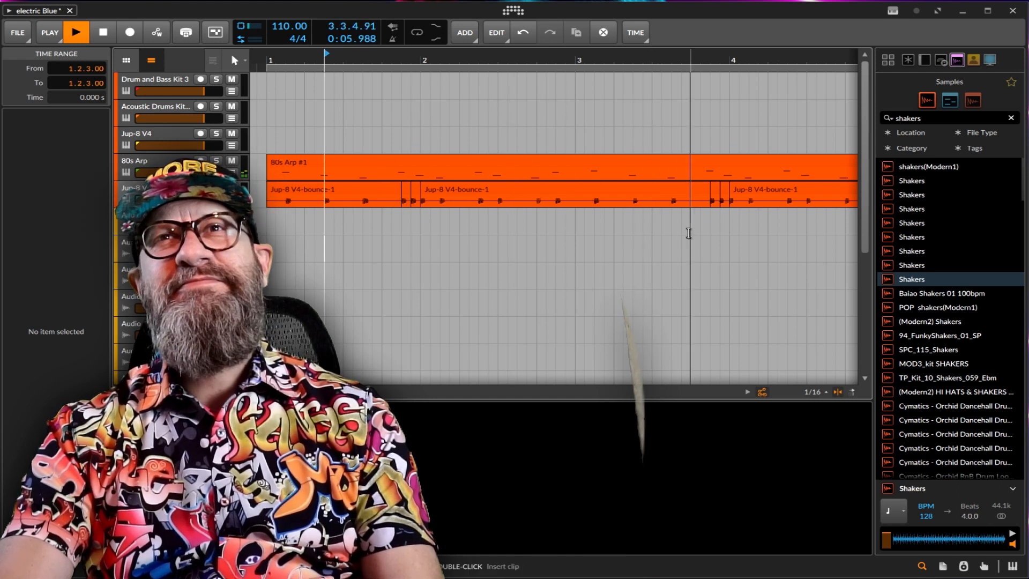
pyautogui.press('space')
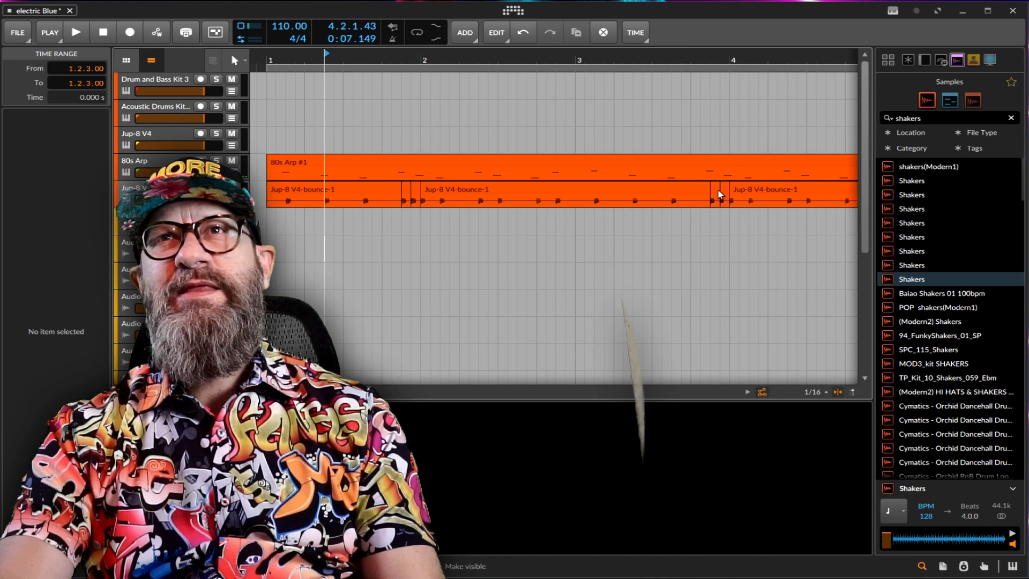
# Transpose the pasted bass slices at 1.4.4 and 3.4.4 down an octave twice.
pyautogui.click(721, 189)
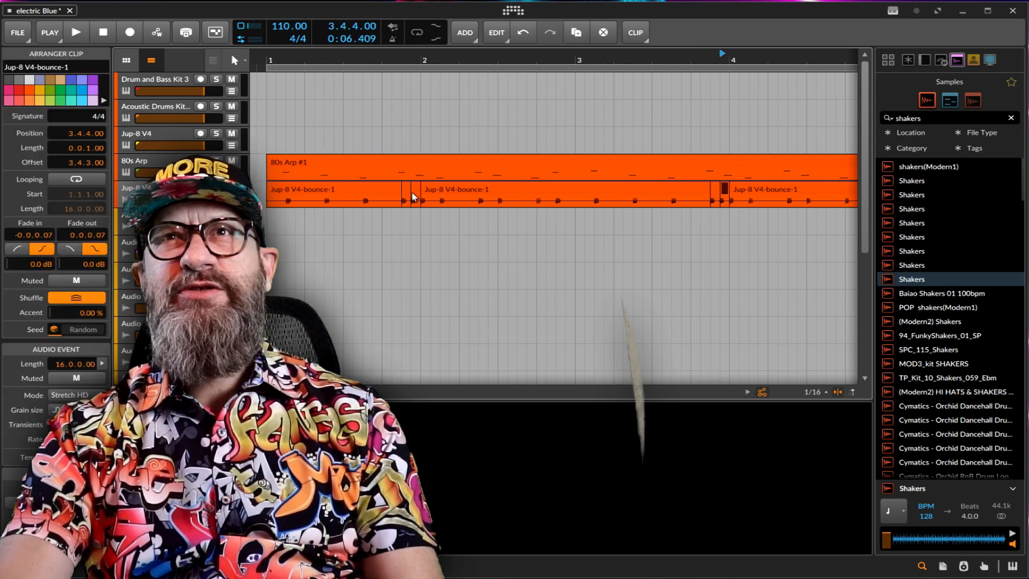
pyautogui.keyDown('ctrl'); pyautogui.click(413, 197); pyautogui.keyUp('ctrl')
pyautogui.rightClick(414, 196)
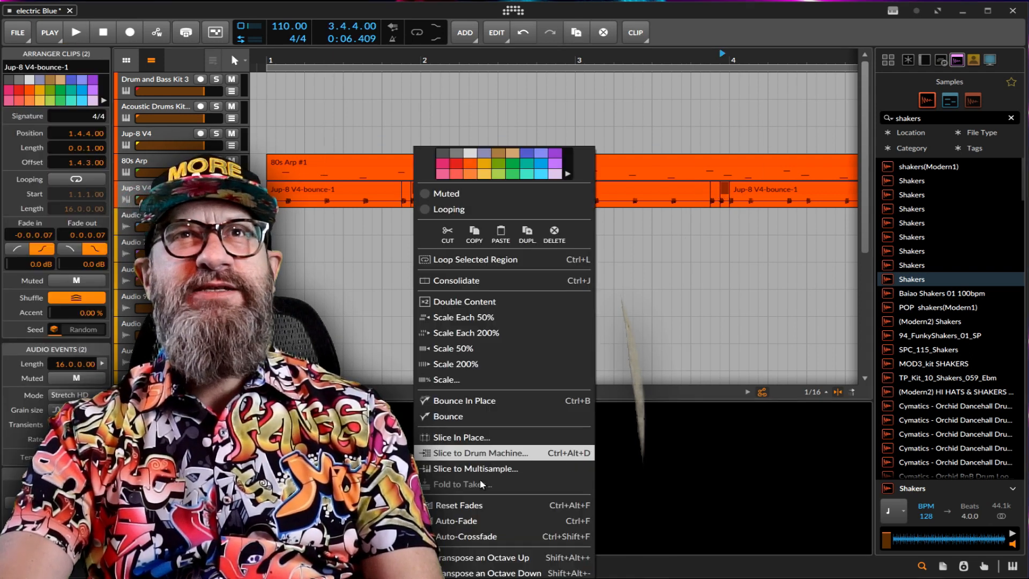
pyautogui.click(486, 575)
pyautogui.rightClick(416, 191)
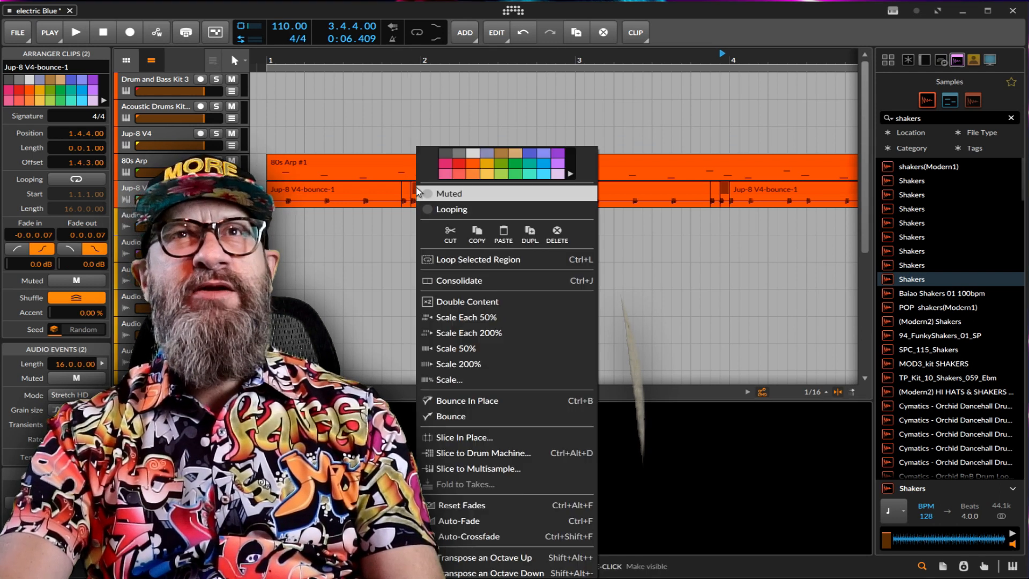
pyautogui.click(480, 569)
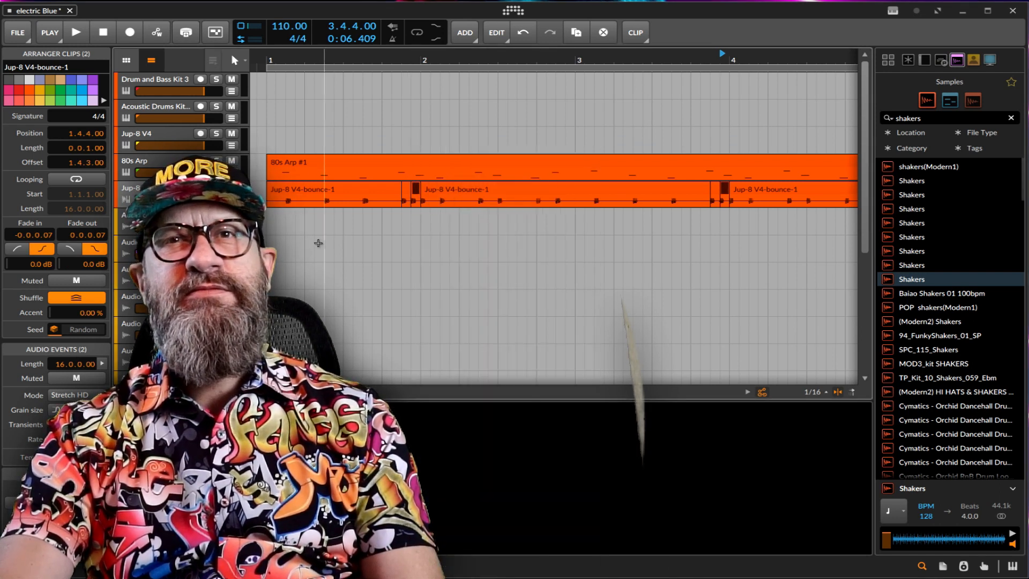
# Play the arrangement from bar 1 to hear the transposed bass slices, stopping just after bar 4 begins.
pyautogui.click(267, 242)
pyautogui.press('space')
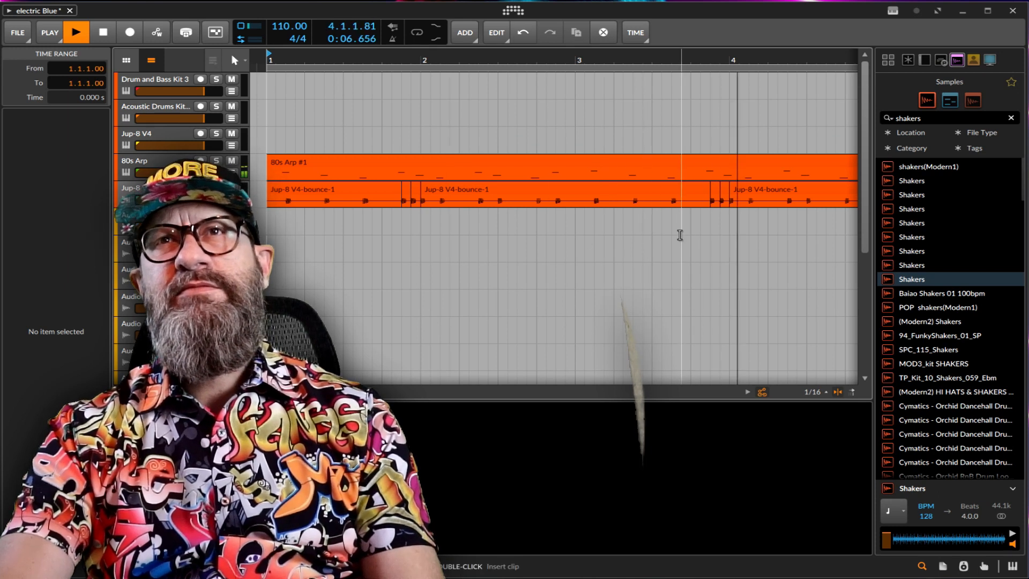
pyautogui.press('space')
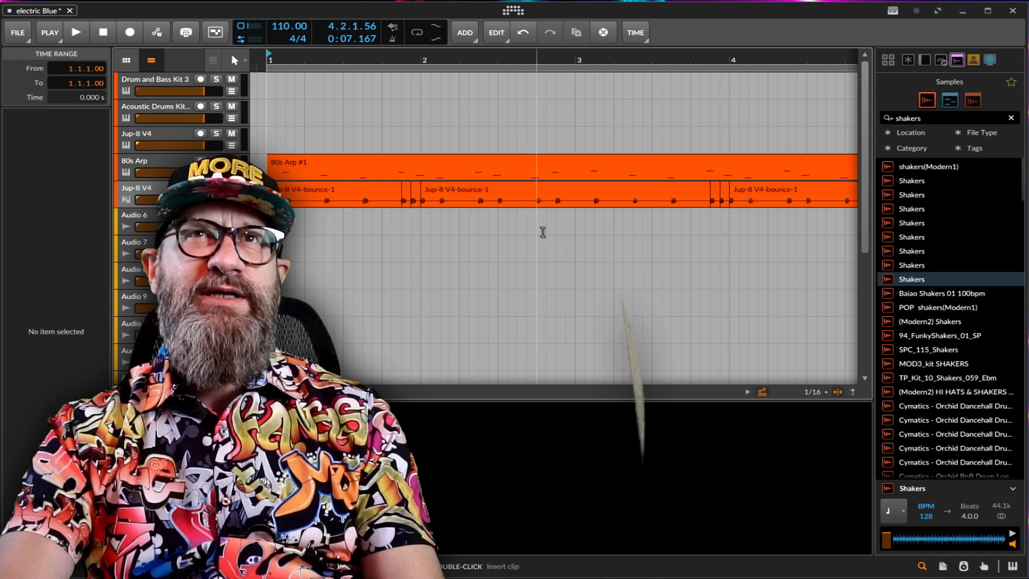
# Cut a one-sixteenth slice from the bass clip between 2.4.1 and 2.4.2 with the Knife and return to the Pointer tool.
pyautogui.rightClick(541, 233)
pyautogui.click(691, 240)
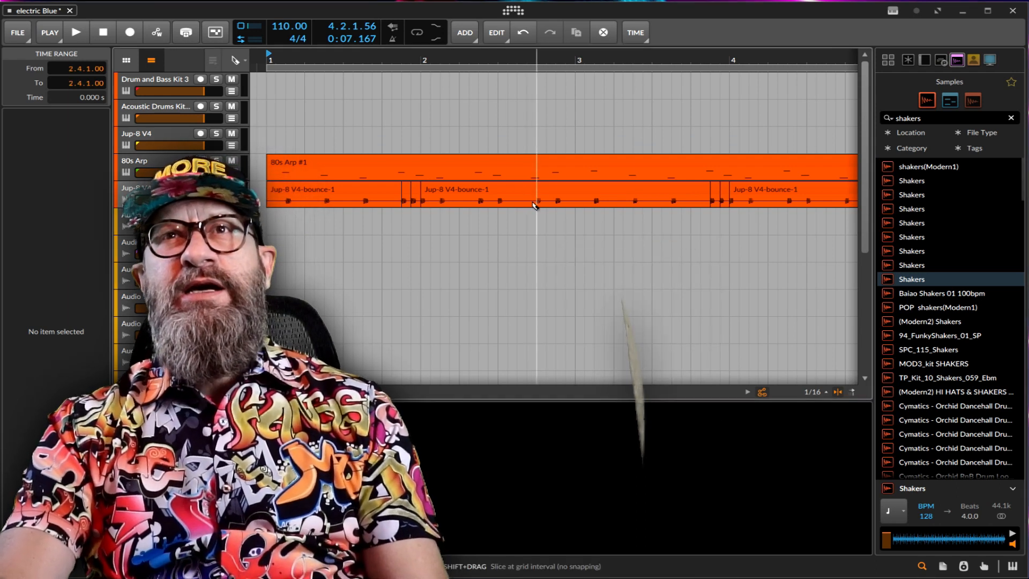
pyautogui.click(538, 202)
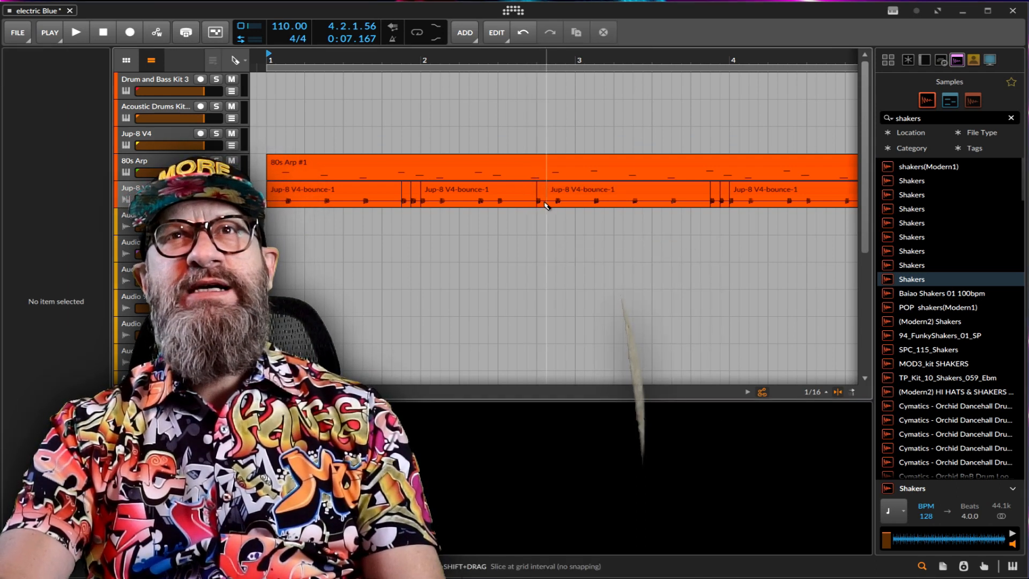
pyautogui.rightClick(546, 204)
pyautogui.click(576, 210)
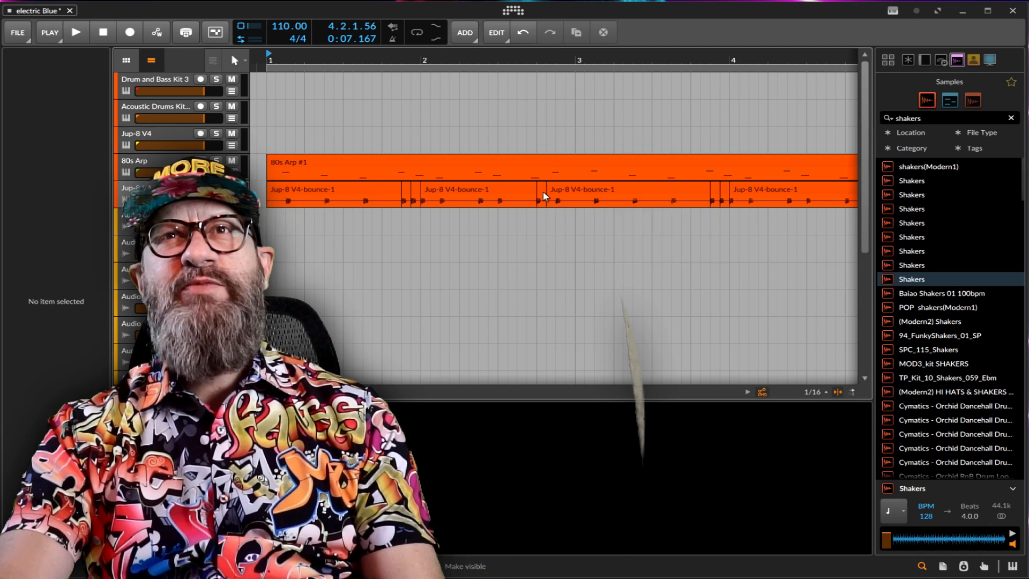
# Copy the one-sixteenth bass slice at 2.4.1 to 2.4.2 and transpose the copy down an octave.
pyautogui.rightClick(546, 195)
pyautogui.click(634, 232)
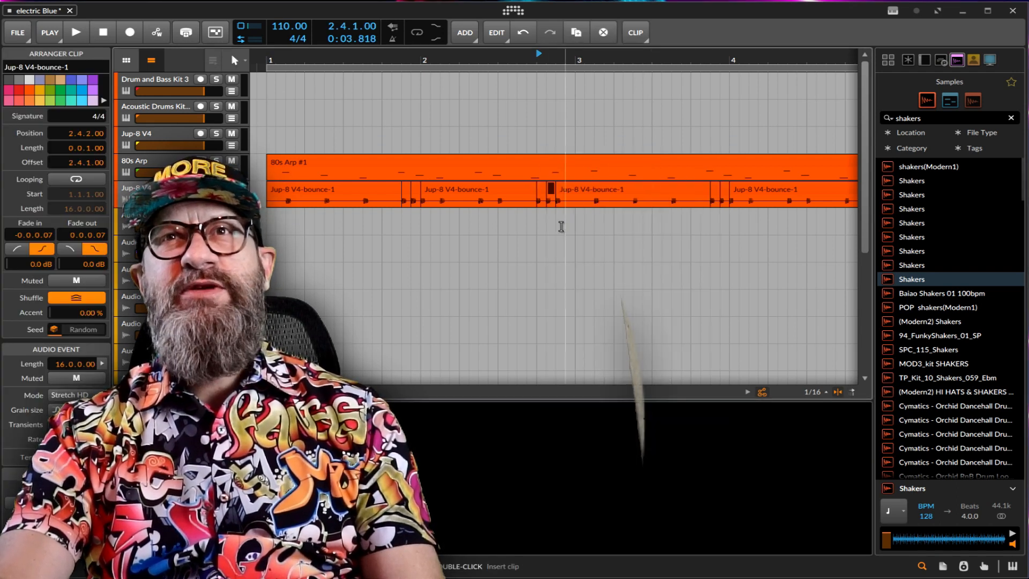
pyautogui.rightClick(551, 193)
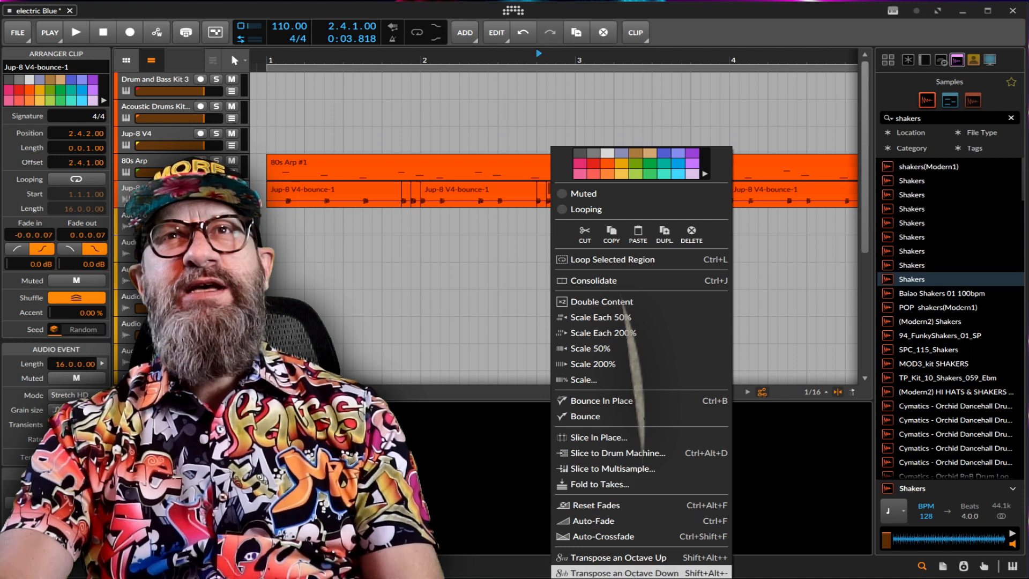
pyautogui.click(631, 573)
# Switch to the Knife tool and play the arrangement from bar 1 to hear the new bass slices.
pyautogui.click(482, 292)
pyautogui.rightClick(481, 290)
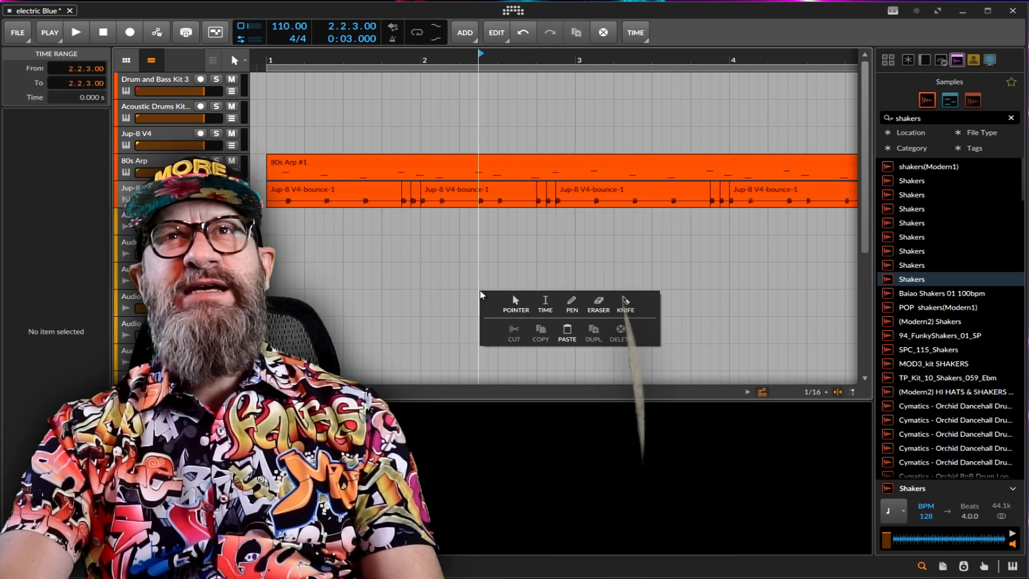
pyautogui.click(627, 299)
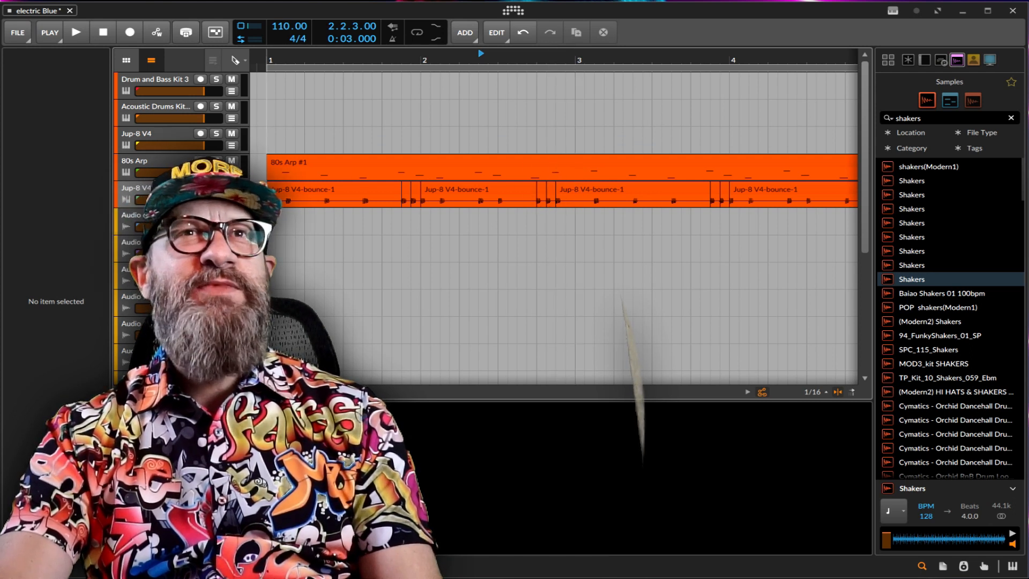
pyautogui.click(267, 279)
pyautogui.press('space')
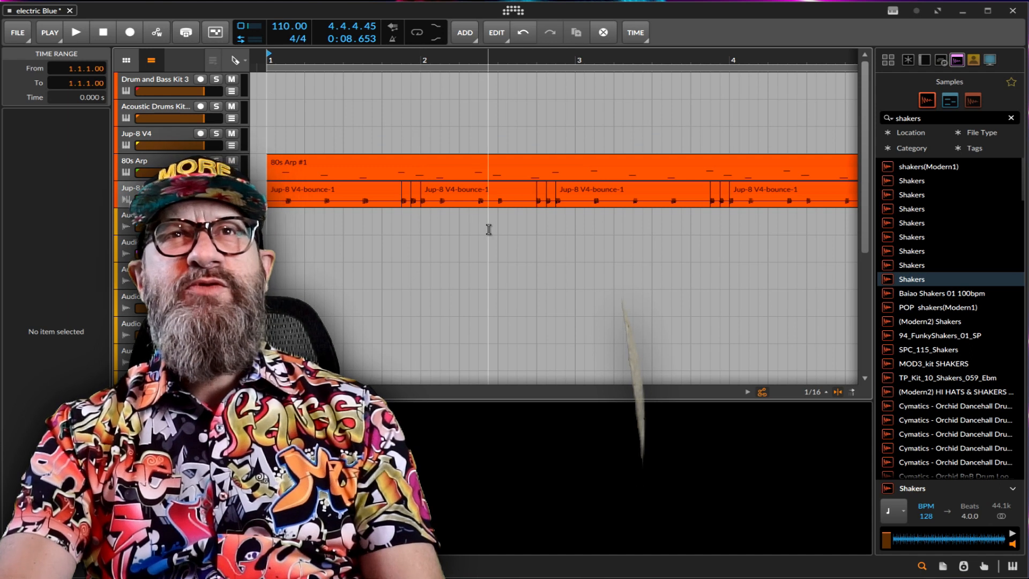
# Cut a one-sixteenth slice from the bass clip between 2.2.3 and 2.2.4 and return to the Pointer tool.
pyautogui.rightClick(489, 229)
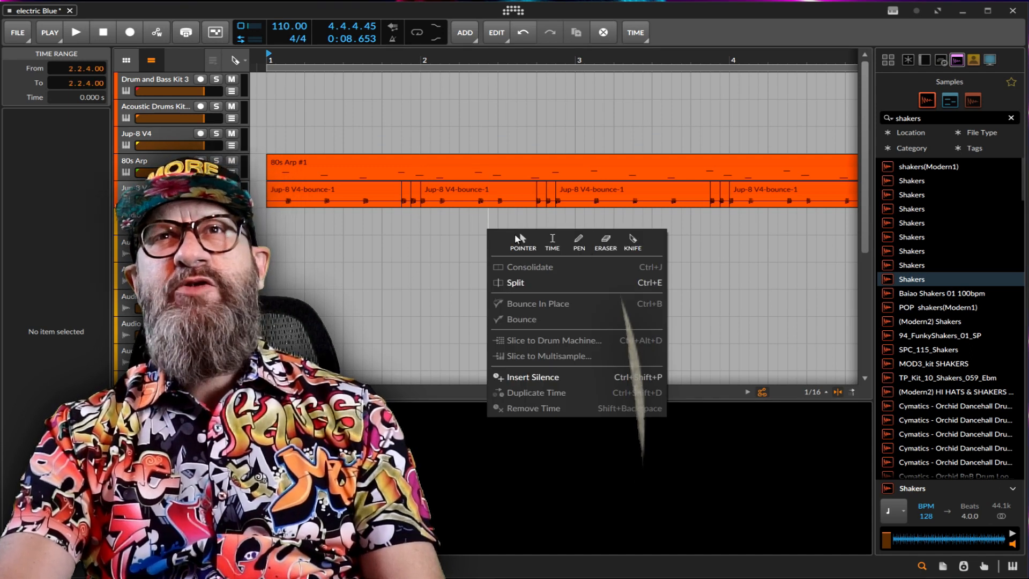
pyautogui.click(516, 238)
pyautogui.click(478, 193)
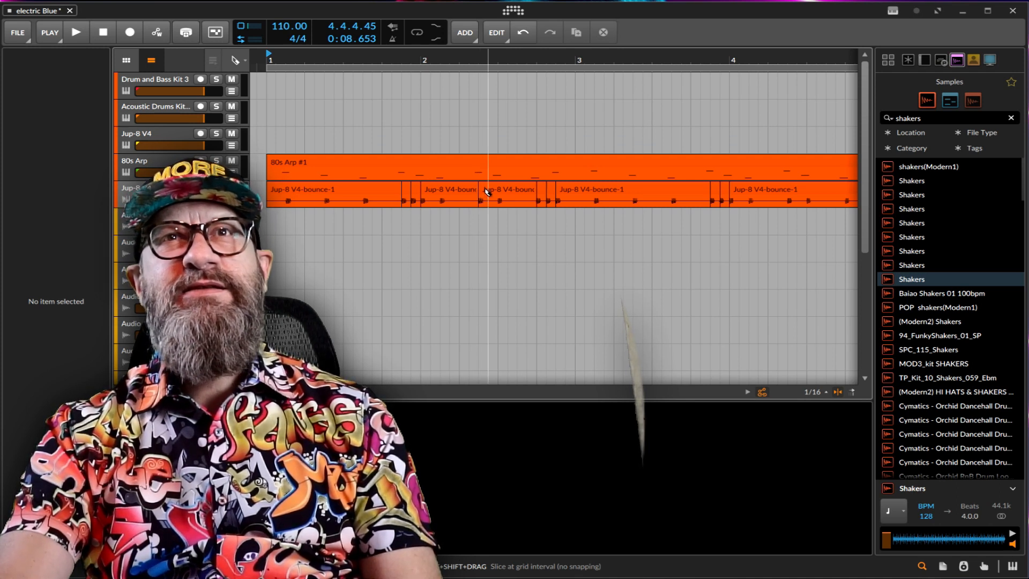
pyautogui.rightClick(486, 193)
pyautogui.click(516, 195)
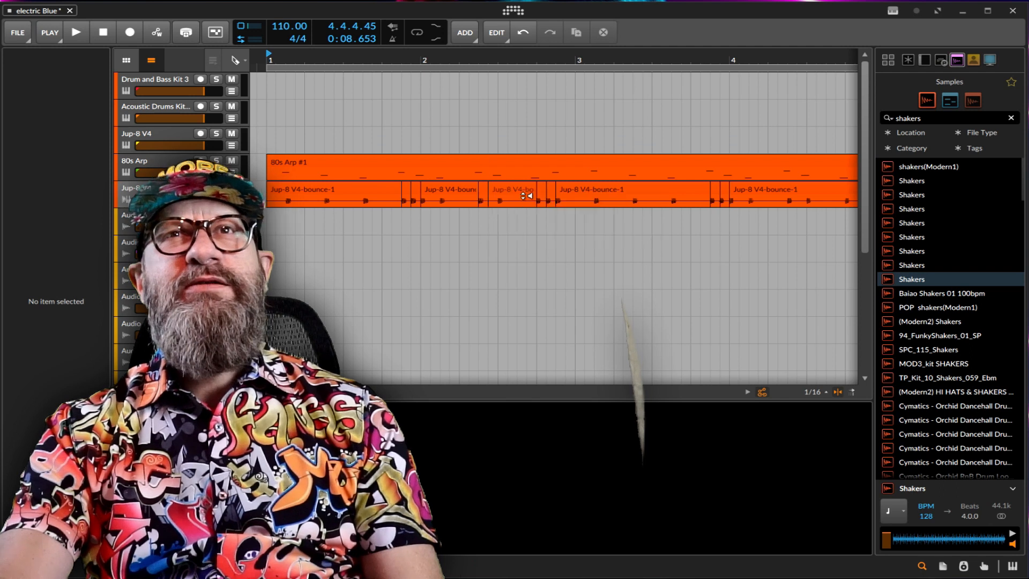
# Duplicate the one-sixteenth bass slice at 2.2.3 to 2.2.4.
pyautogui.click(489, 191)
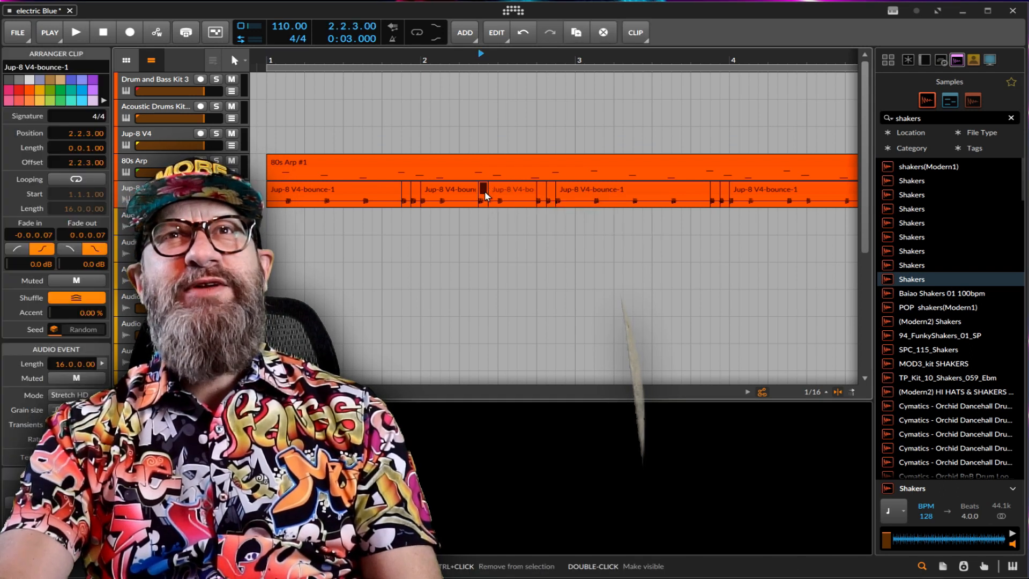
pyautogui.rightClick(488, 192)
pyautogui.click(601, 233)
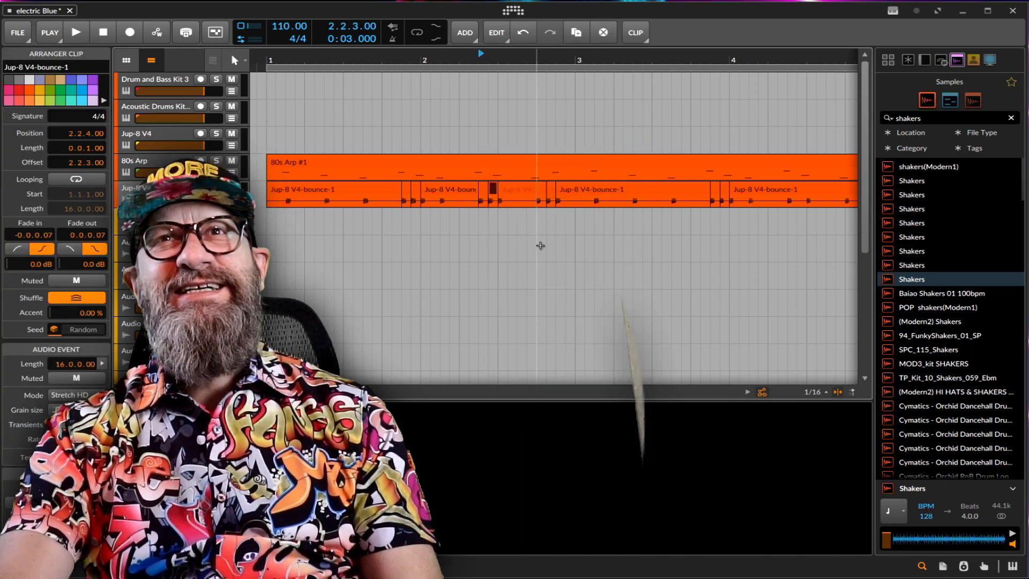
# Cut a one-sixteenth slice from the bass clip between 1.2.3 and 1.2.4 with the Knife and return to the Pointer tool.
pyautogui.click(323, 227)
pyautogui.rightClick(323, 227)
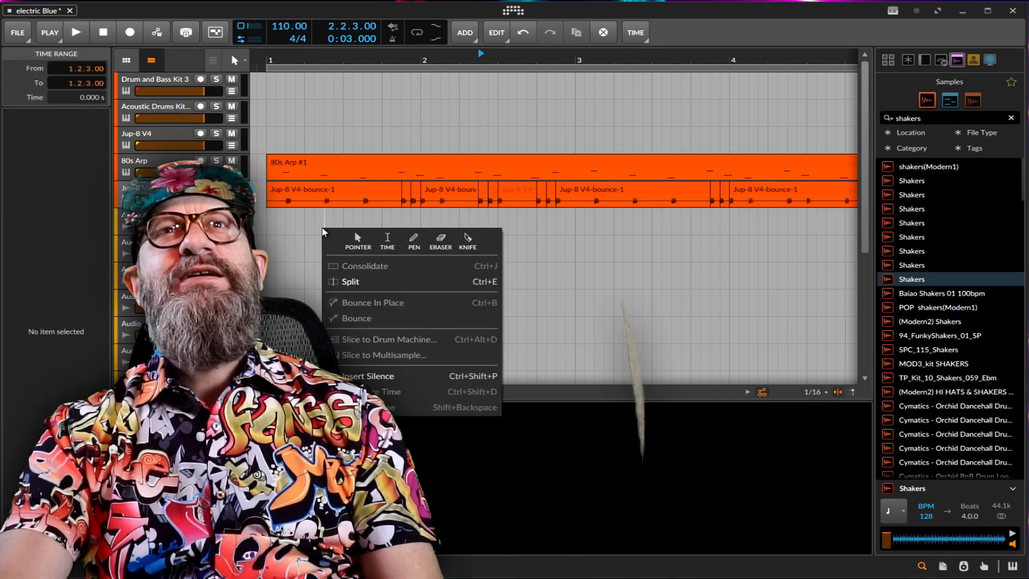
pyautogui.click(468, 240)
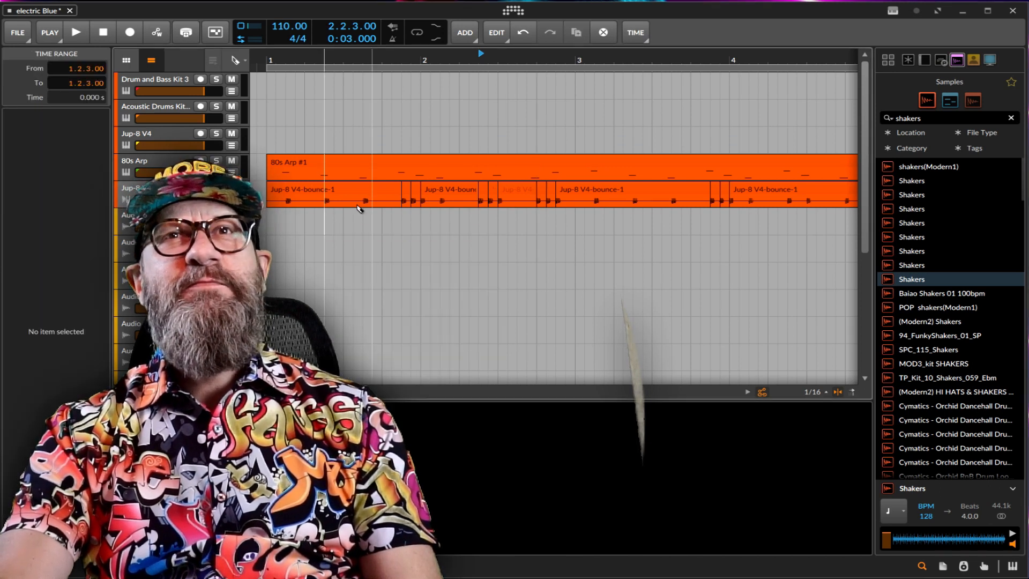
pyautogui.click(326, 201)
pyautogui.rightClick(334, 201)
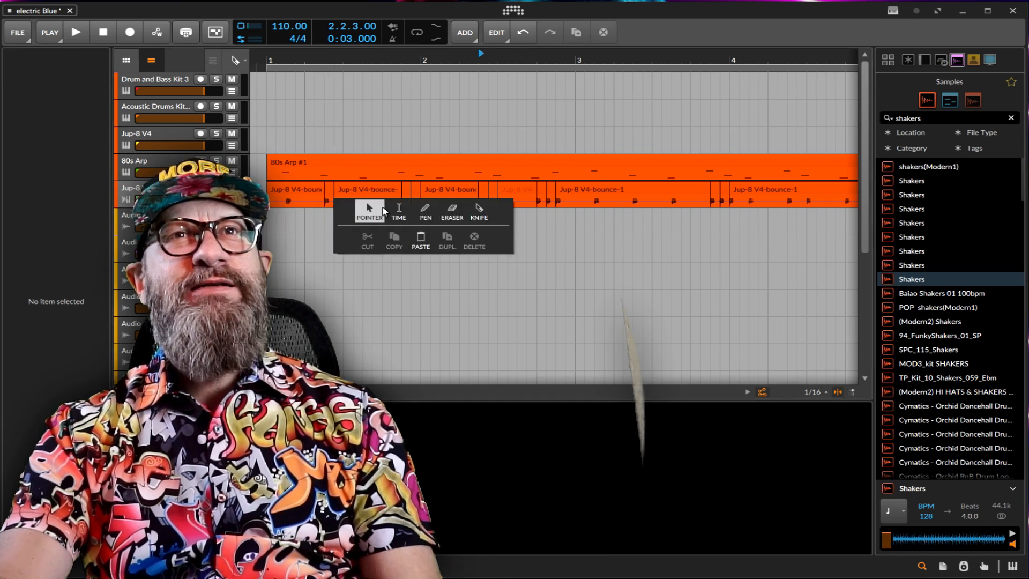
pyautogui.click(365, 204)
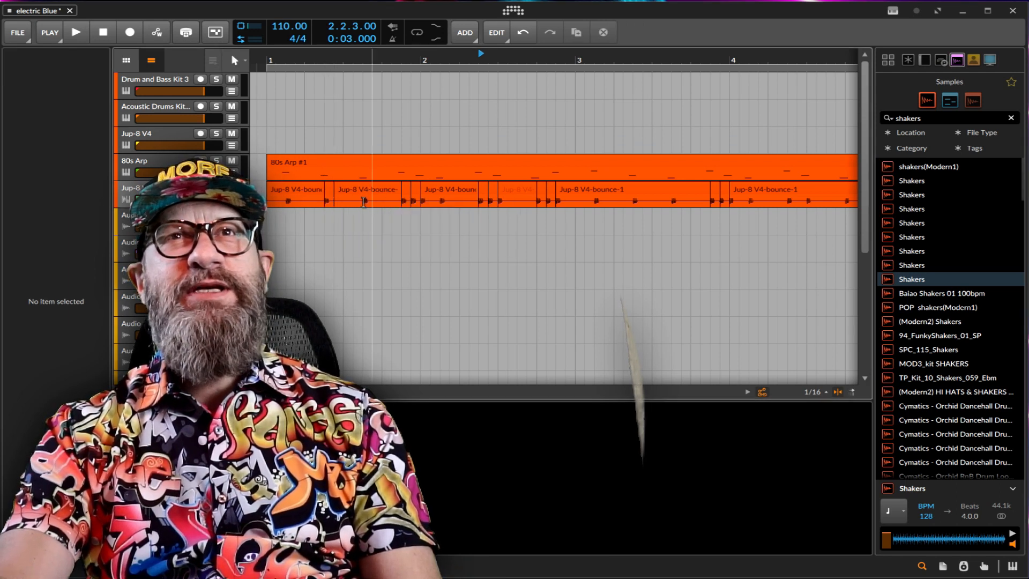
# Duplicate the one-sixteenth bass slice at 1.2.3 to 1.2.4.
pyautogui.click(330, 198)
pyautogui.rightClick(331, 199)
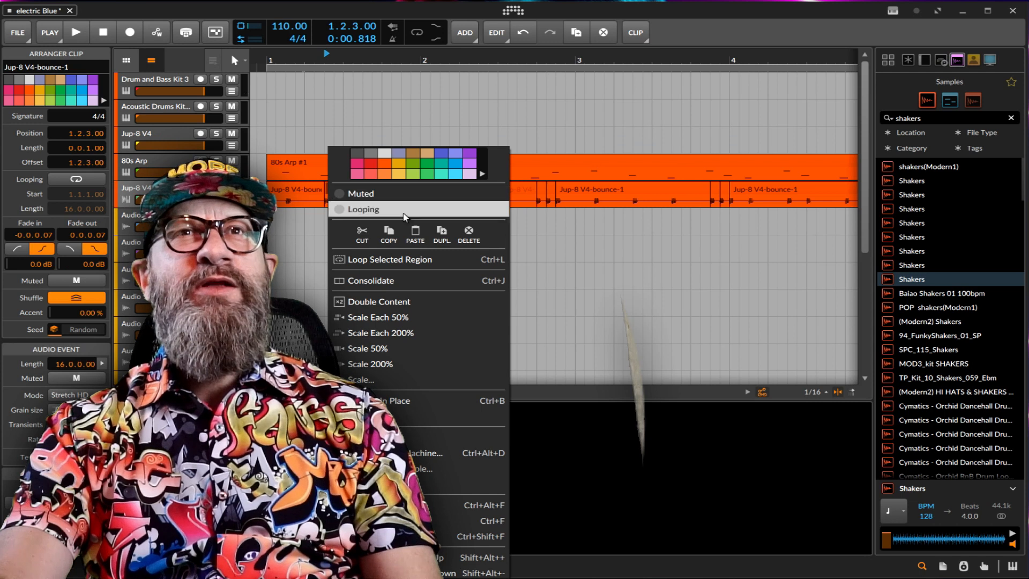
pyautogui.click(442, 233)
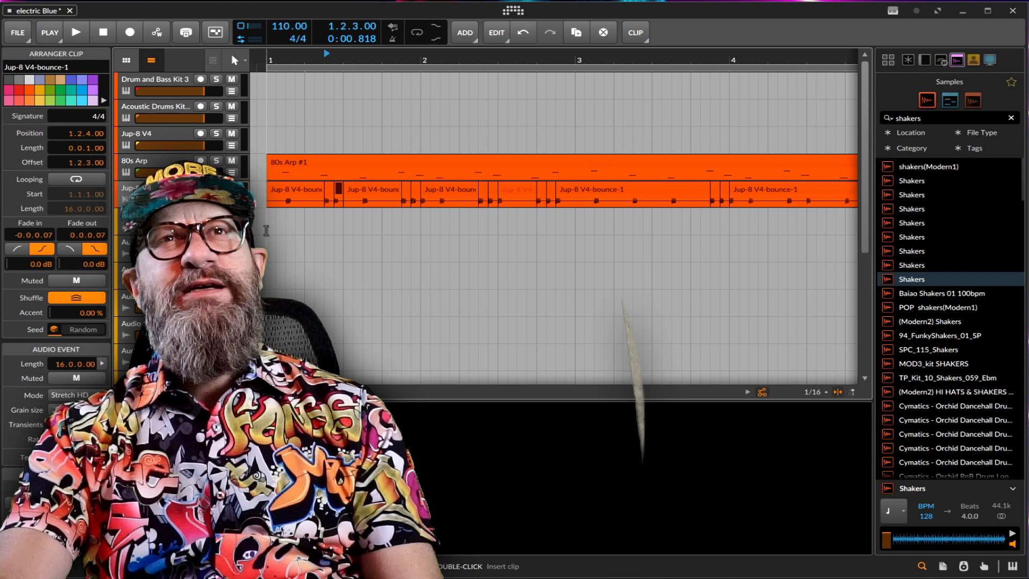
# Cut a one-sixteenth slice from the bass clip between 3.2.3 and 3.2.4 with the Knife and return to the Pointer tool.
pyautogui.rightClick(642, 223)
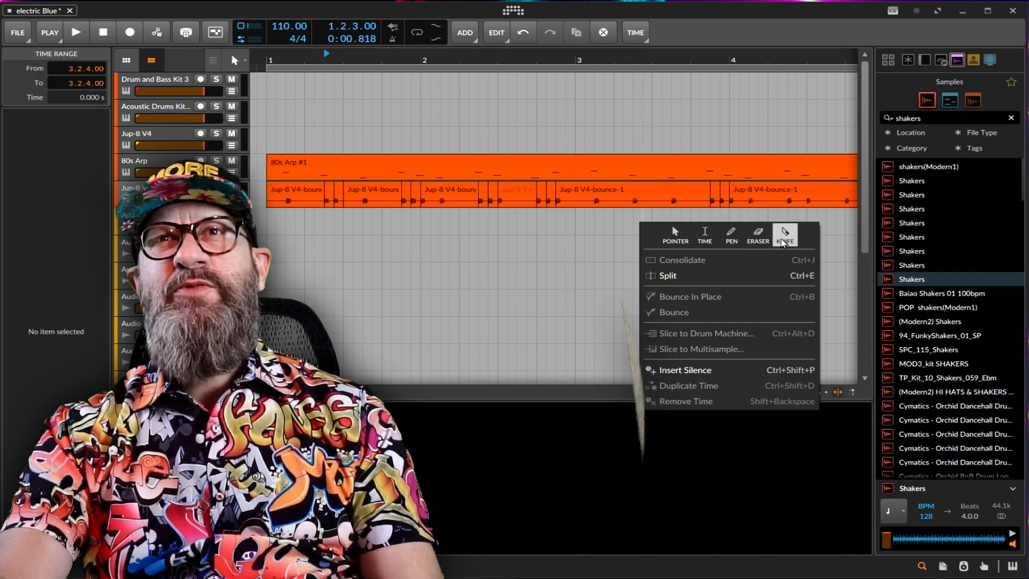
pyautogui.click(785, 235)
pyautogui.click(637, 202)
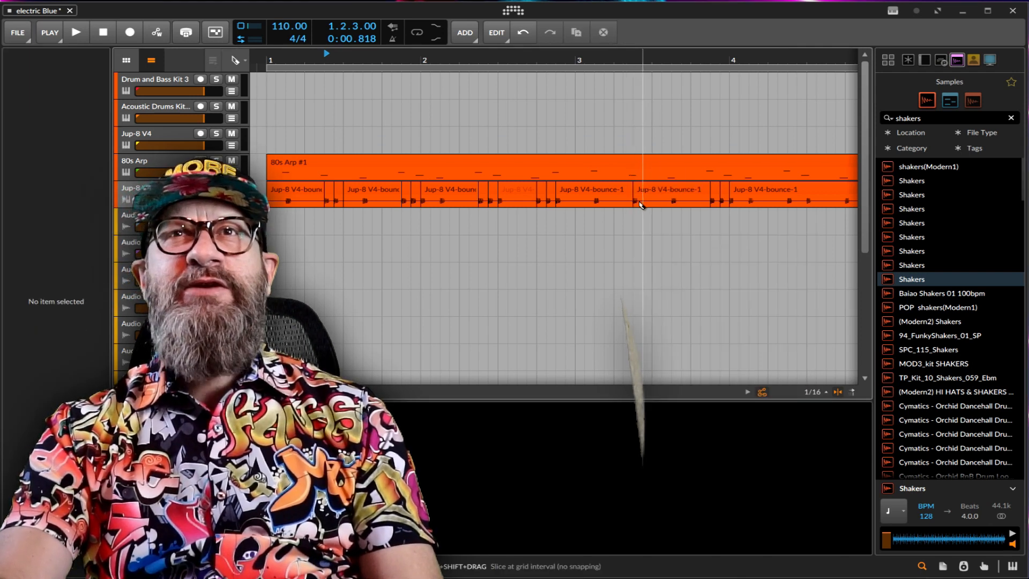
pyautogui.rightClick(648, 209)
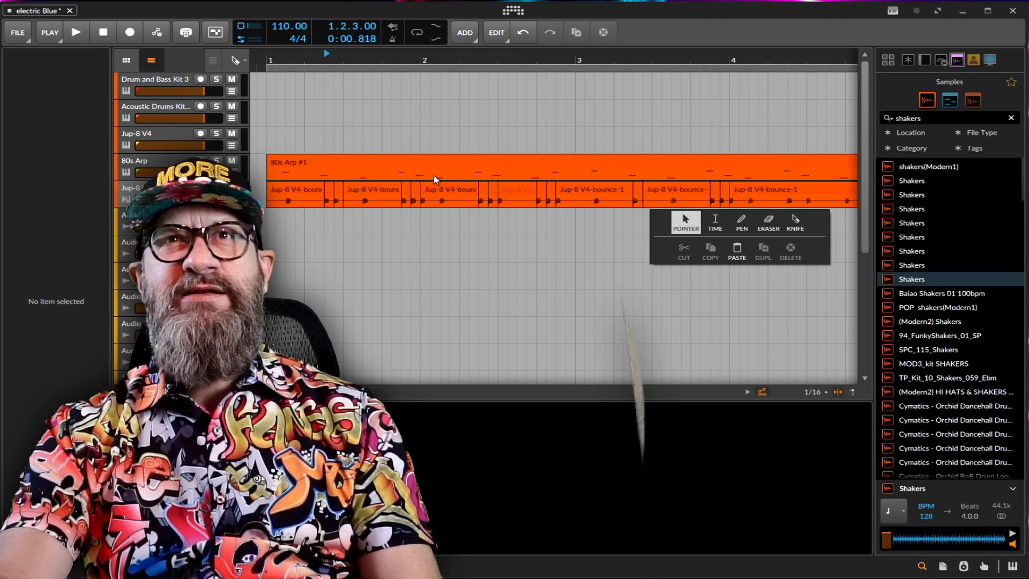
pyautogui.click(640, 191)
pyautogui.rightClick(642, 194)
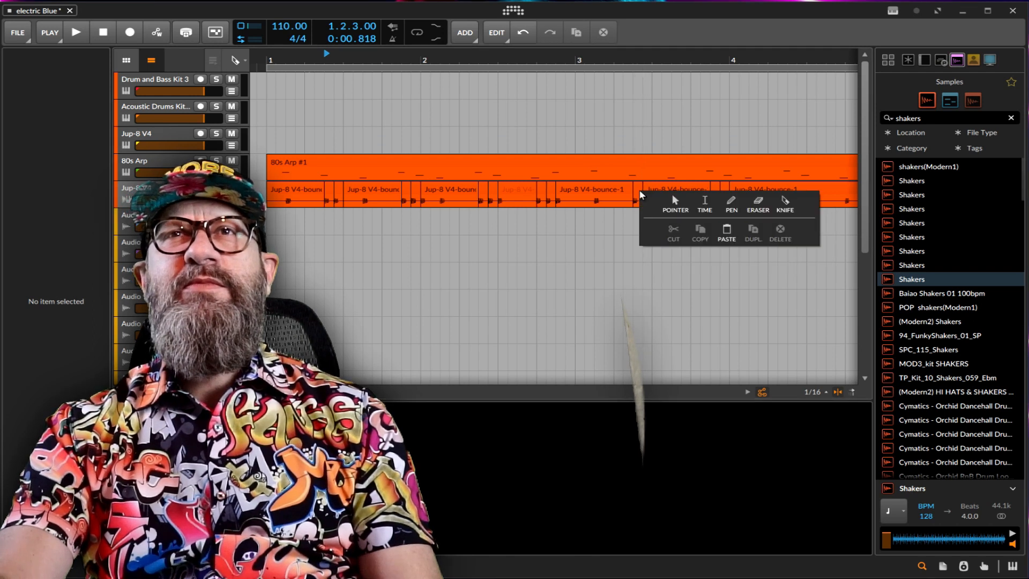
pyautogui.click(687, 203)
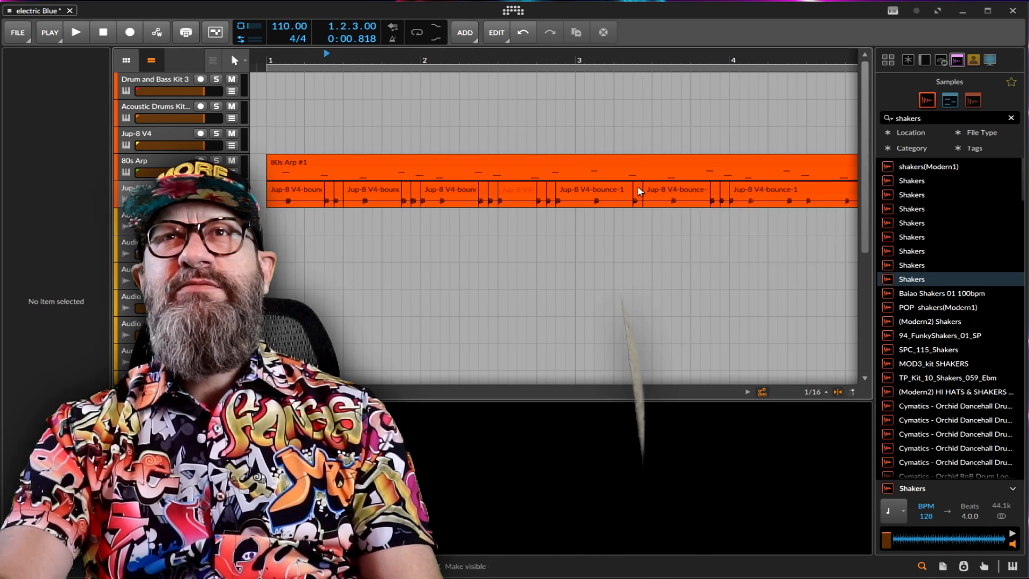
# Duplicate the one-sixteenth bass slice at 3.2.3 twice, filling 3.2.4 and 3.3.1.
pyautogui.click(636, 188)
pyautogui.rightClick(636, 188)
pyautogui.click(737, 233)
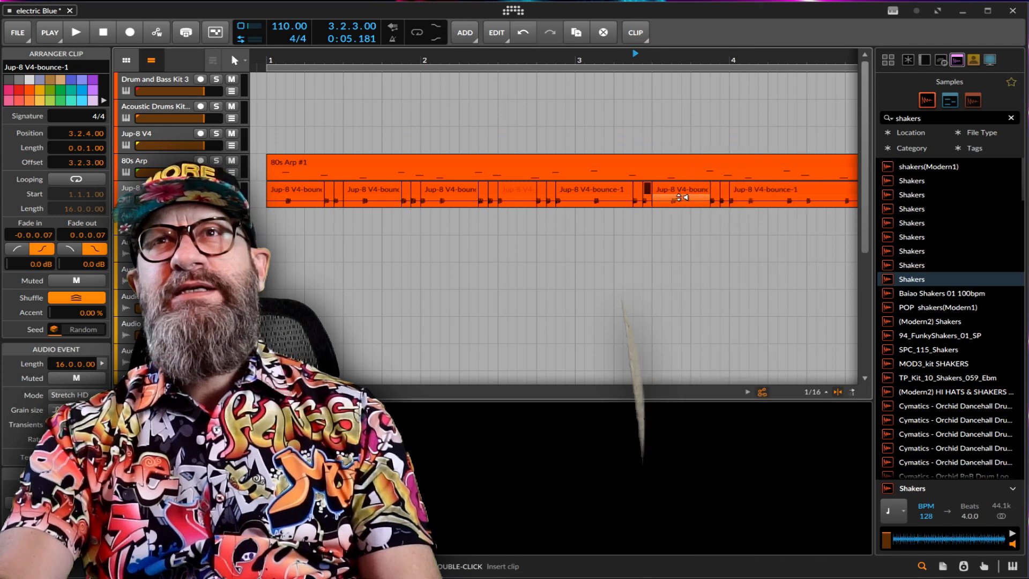
pyautogui.rightClick(649, 192)
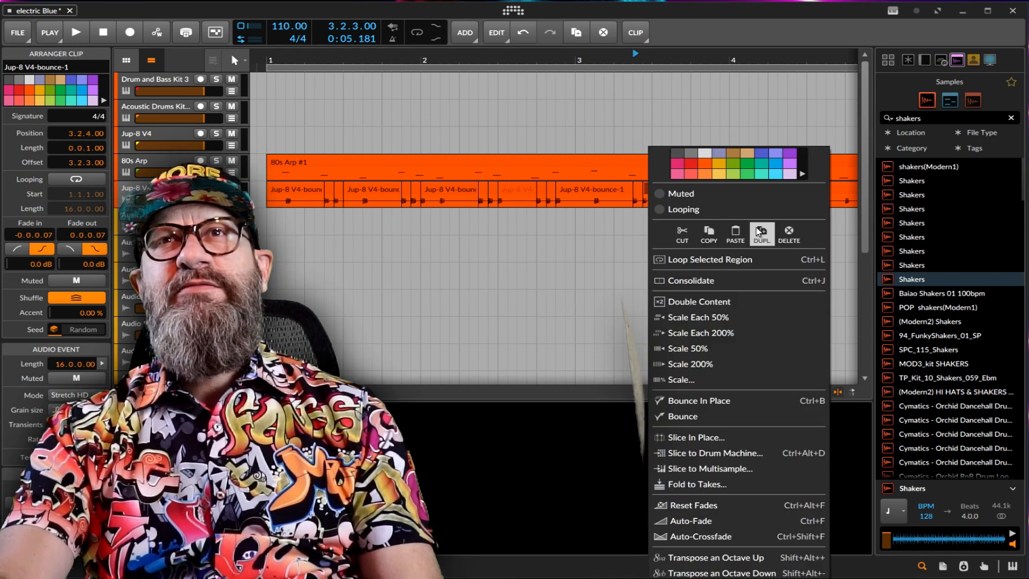
pyautogui.click(761, 232)
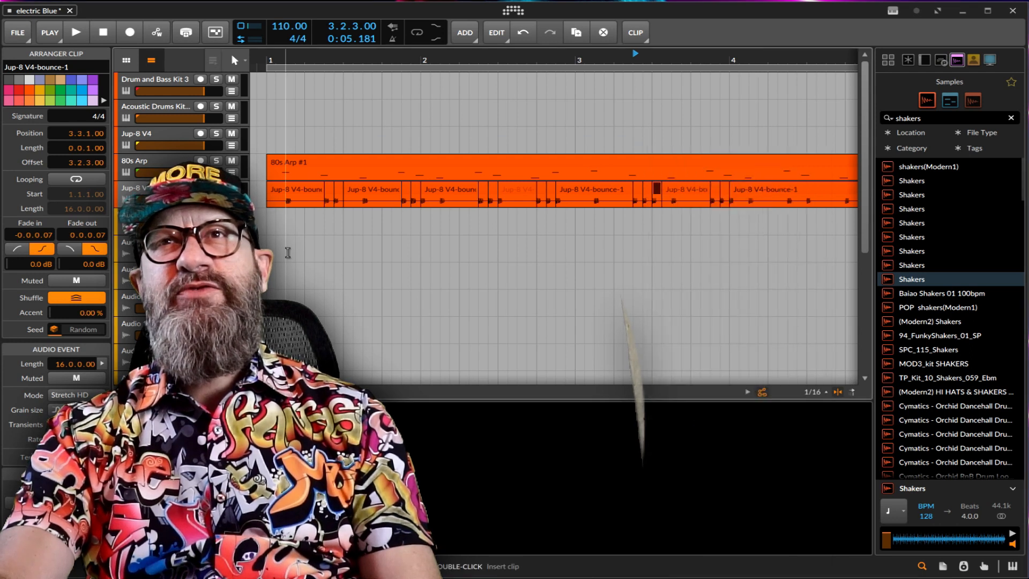
# Play the arrangement from bar 1 to hear the added bass repeats, stopping near the end of bar 4.
pyautogui.click(266, 219)
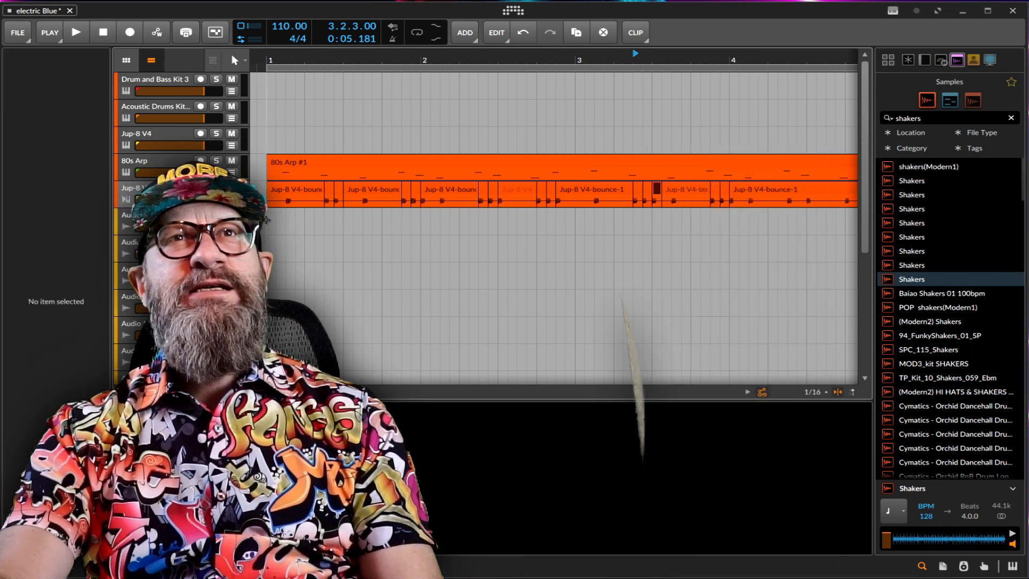
pyautogui.press('space')
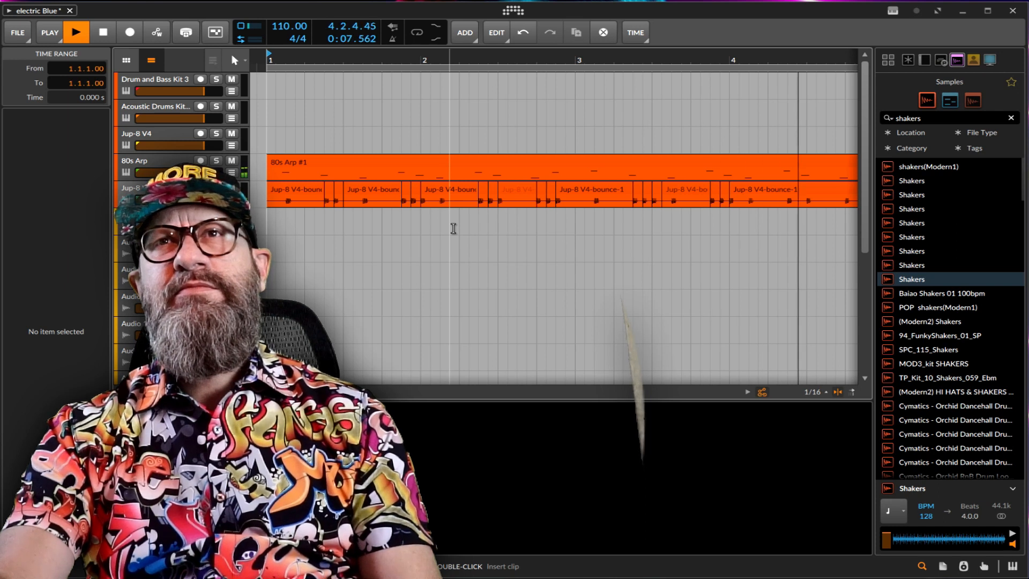
pyautogui.press('space')
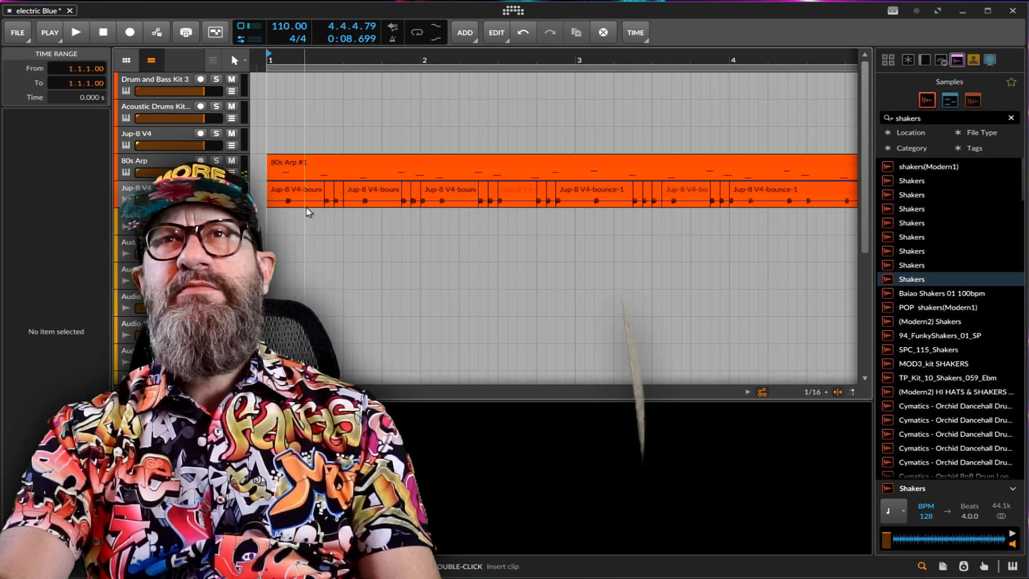
# Duplicate the one-sixteenth bass slice at 1.2.4 to 1.3.1.
pyautogui.click(341, 193)
pyautogui.rightClick(340, 193)
pyautogui.click(453, 234)
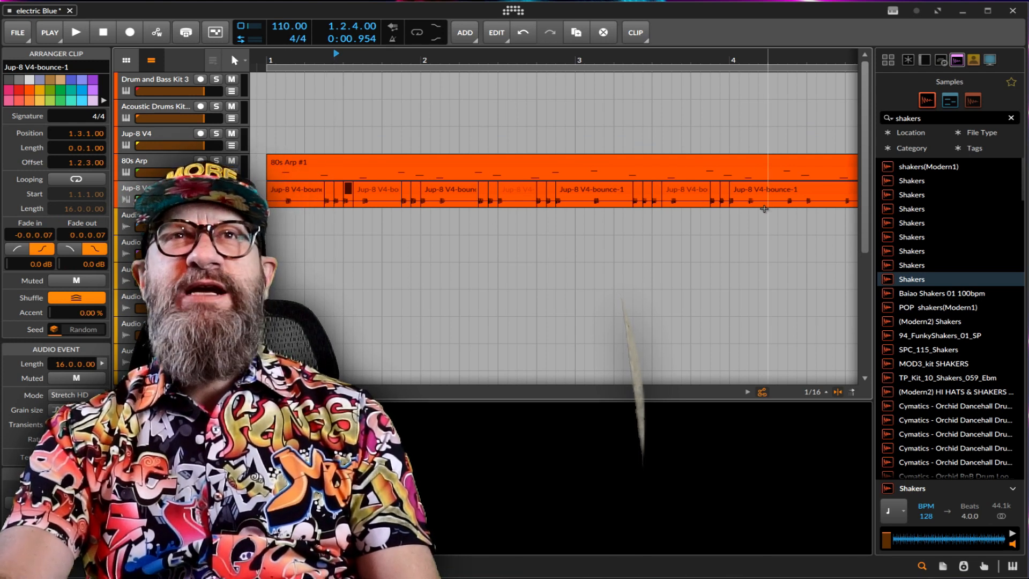
# Select the seven longer Jup-8 V4 bass clips across bars 1 to 4, leaving out the one-sixteenth slices, and transpose them down an octave.
pyautogui.rightClick(301, 222)
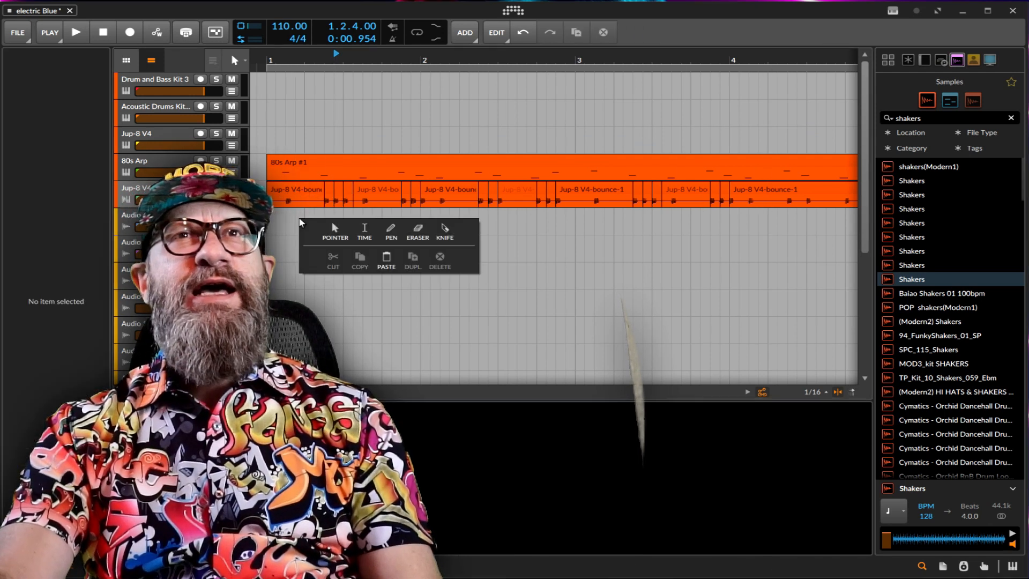
pyautogui.click(335, 230)
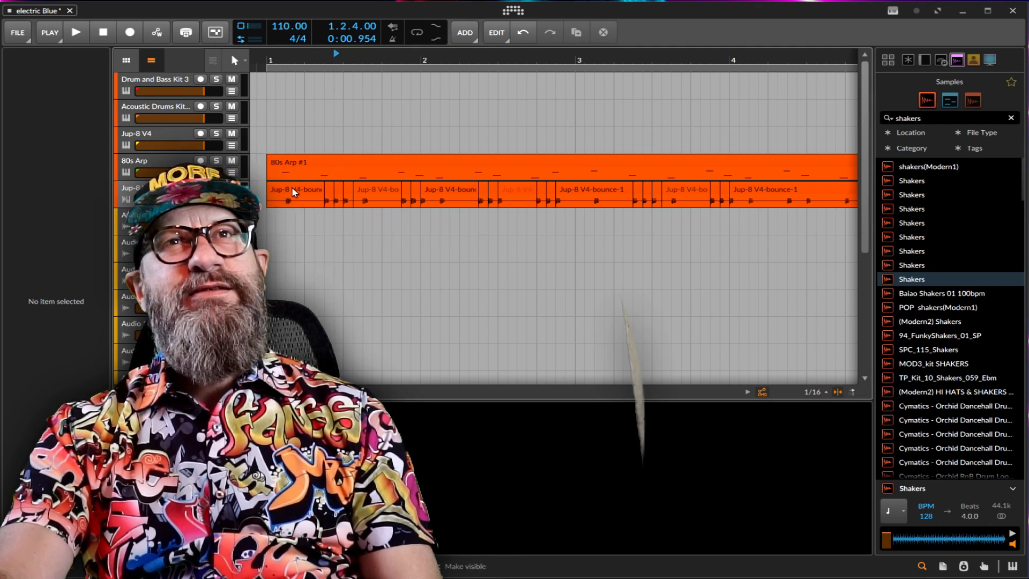
pyautogui.click(293, 191)
pyautogui.keyDown('shift'); pyautogui.click(379, 195); pyautogui.keyUp('shift')
pyautogui.keyDown('shift'); pyautogui.click(466, 194); pyautogui.keyUp('shift')
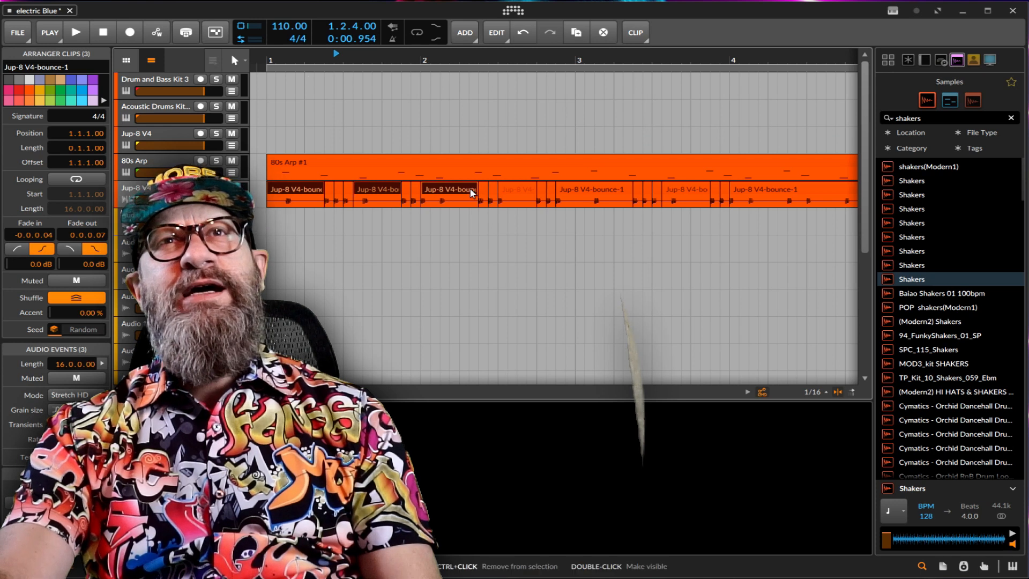
pyautogui.keyDown('shift'); pyautogui.click(591, 192); pyautogui.keyUp('shift')
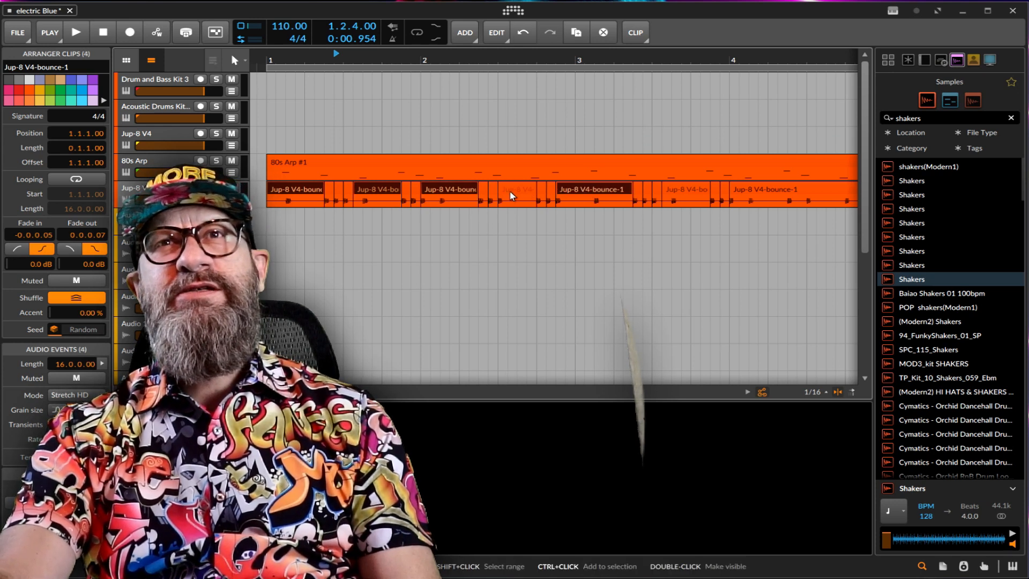
pyautogui.keyDown('shift'); pyautogui.click(517, 191); pyautogui.keyUp('shift')
pyautogui.keyDown('shift'); pyautogui.click(693, 195); pyautogui.keyUp('shift')
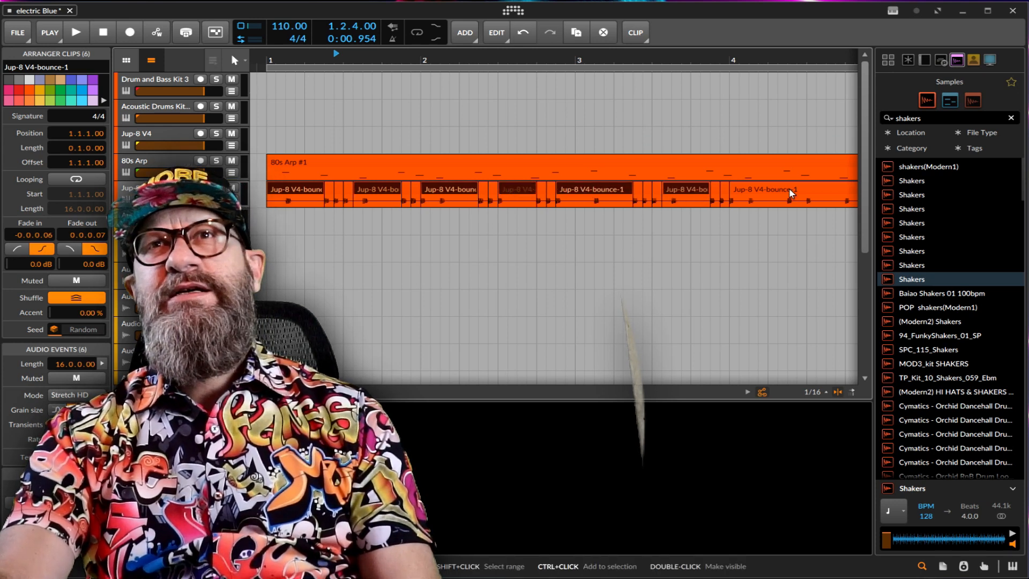
pyautogui.keyDown('shift'); pyautogui.click(791, 193); pyautogui.keyUp('shift')
pyautogui.rightClick(791, 193)
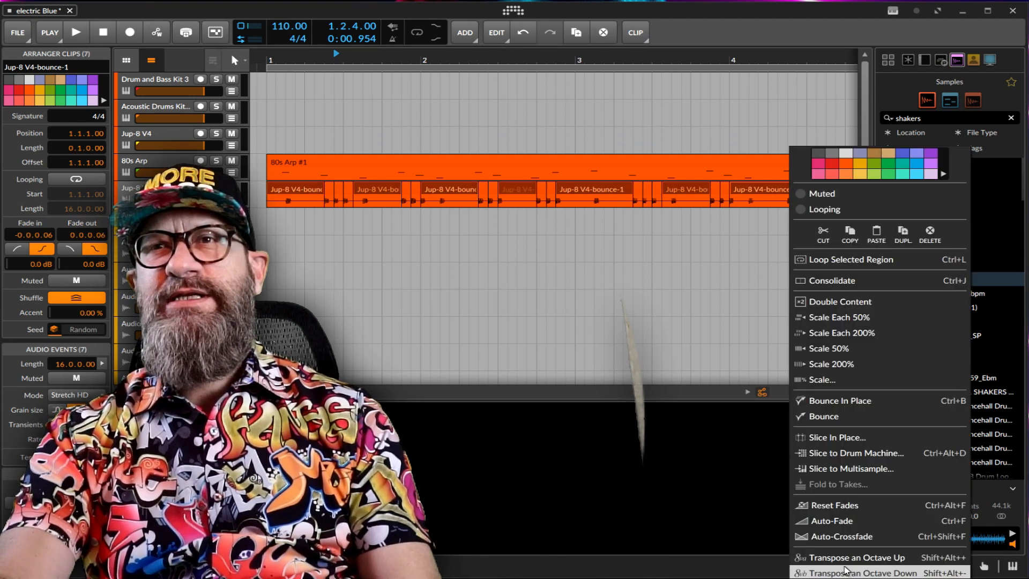
pyautogui.click(846, 571)
# Reset playback to 1.1.1 and play the arrangement to hear the soloed Jup-8 V4 bass audio.
pyautogui.click(278, 254)
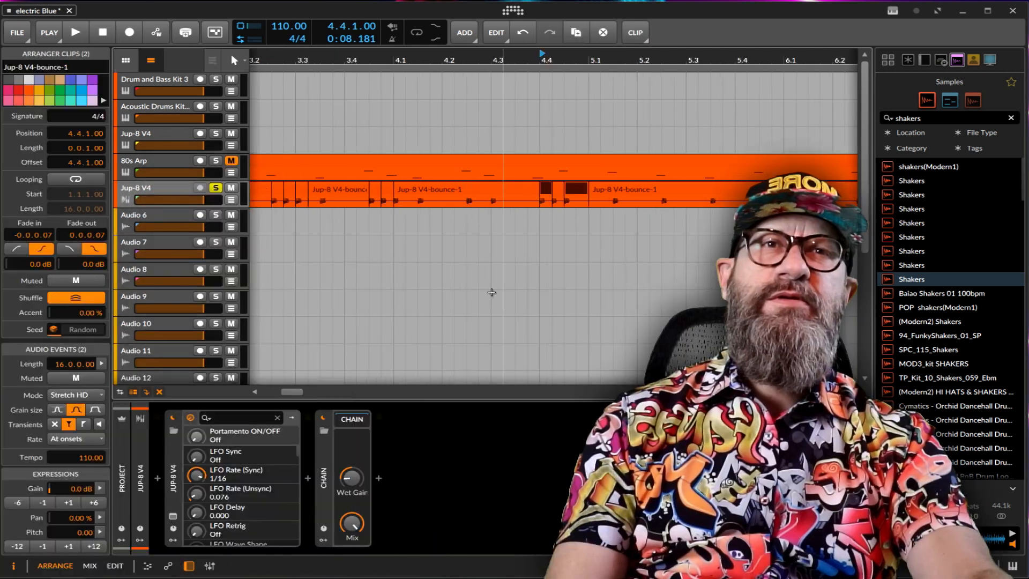
pyautogui.click(489, 291)
pyautogui.click(104, 33)
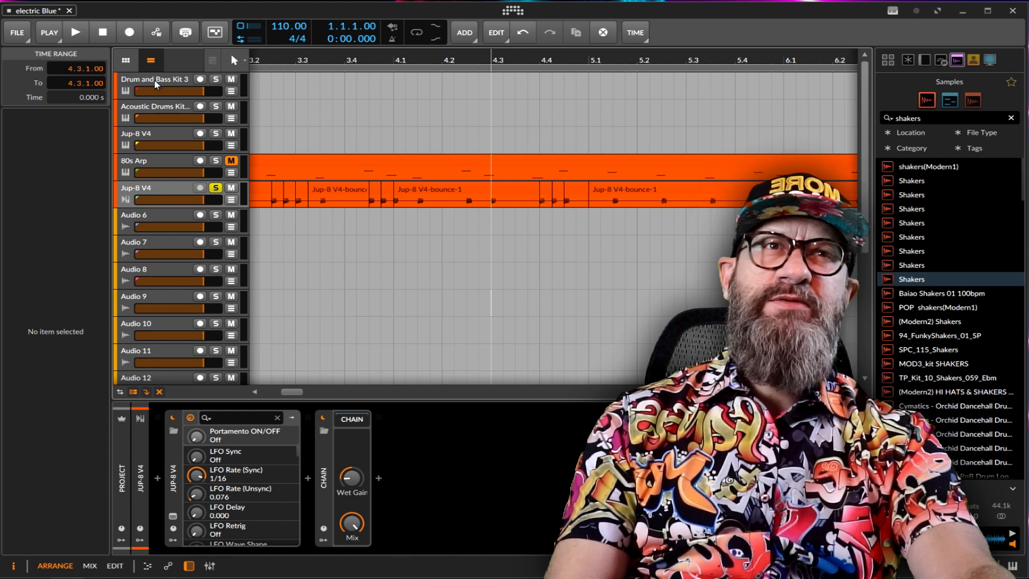
pyautogui.press('space')
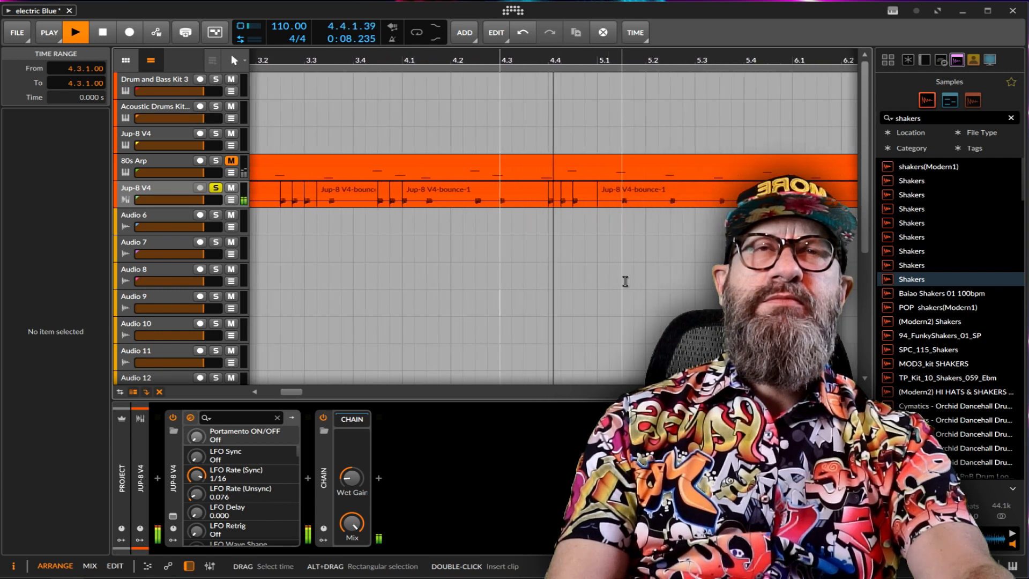
# Stop playback, unsolo the Jup-8 V4 bass and unmute the 80s Arp track, and play both together from bar 1.
pyautogui.press('space')
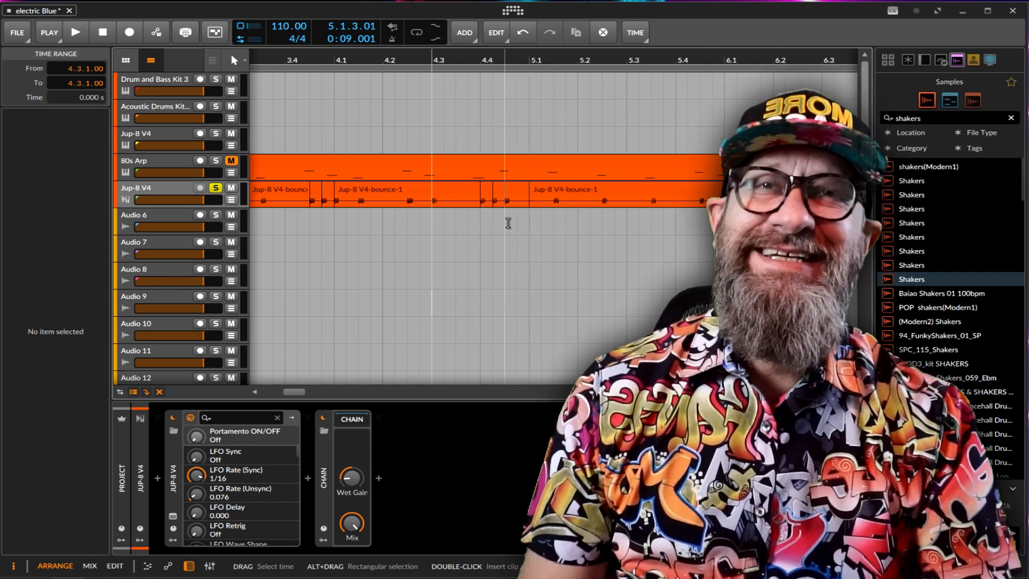
pyautogui.click(231, 160)
pyautogui.click(103, 33)
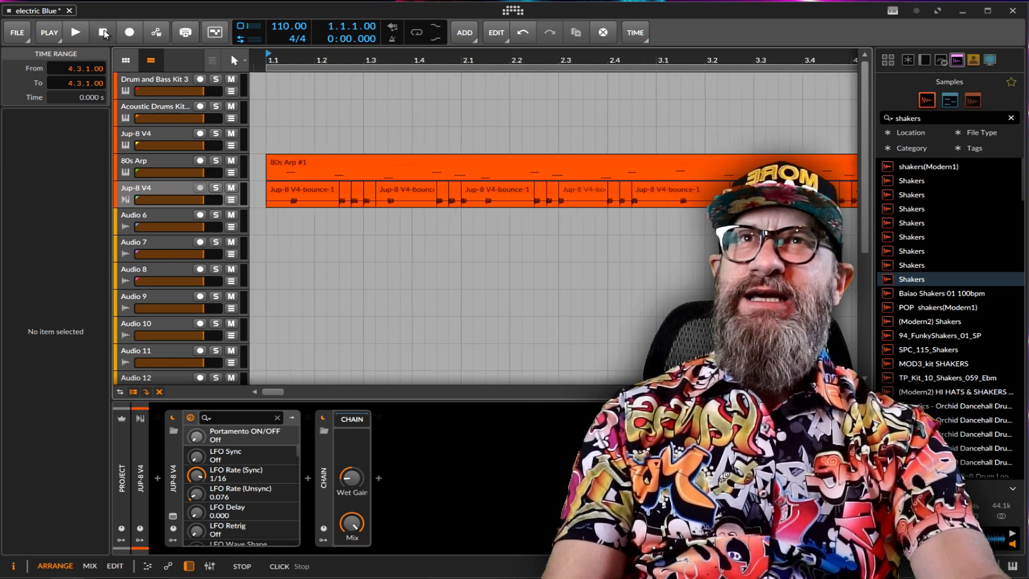
pyautogui.click(76, 33)
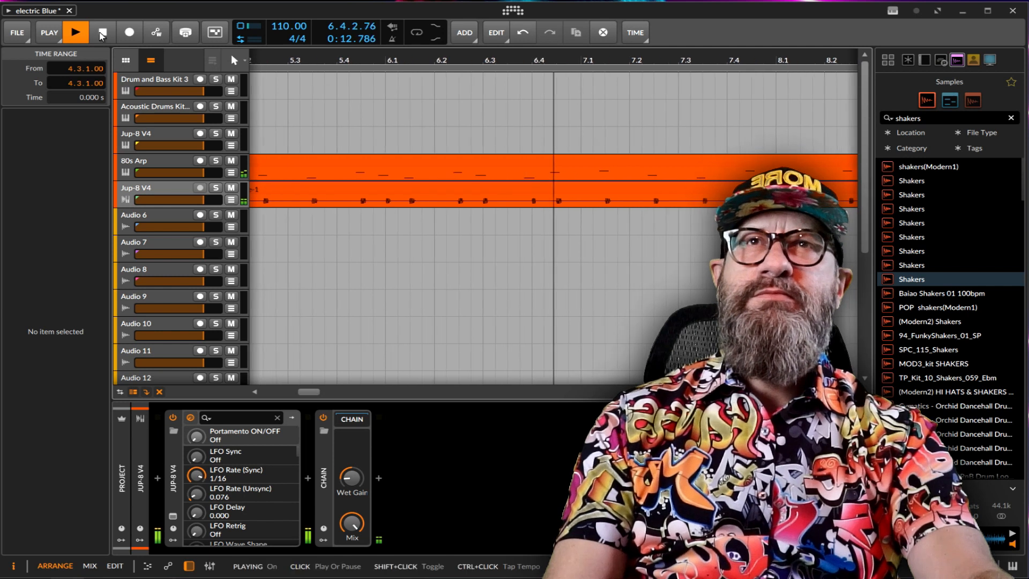
pyautogui.click(101, 34)
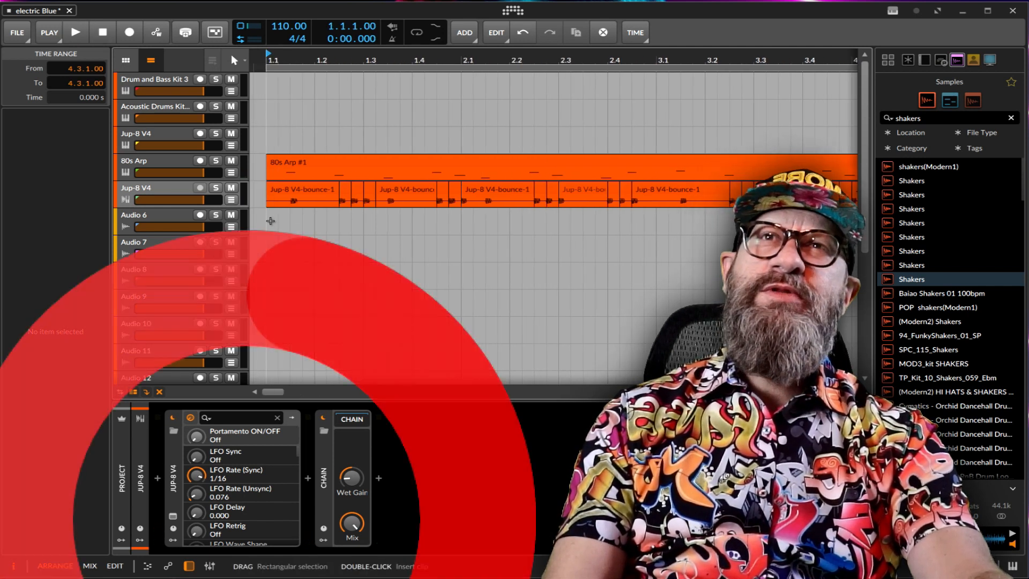
# Record live Filt Freq automation for the 80s Arp sampler from bar 1 and play back the result.
pyautogui.click(169, 164)
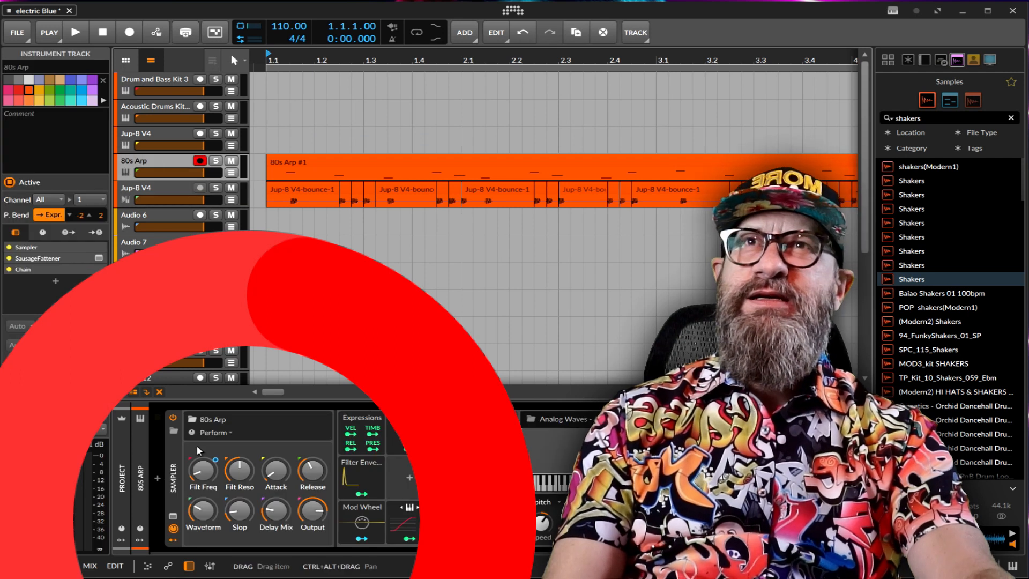
pyautogui.click(287, 161)
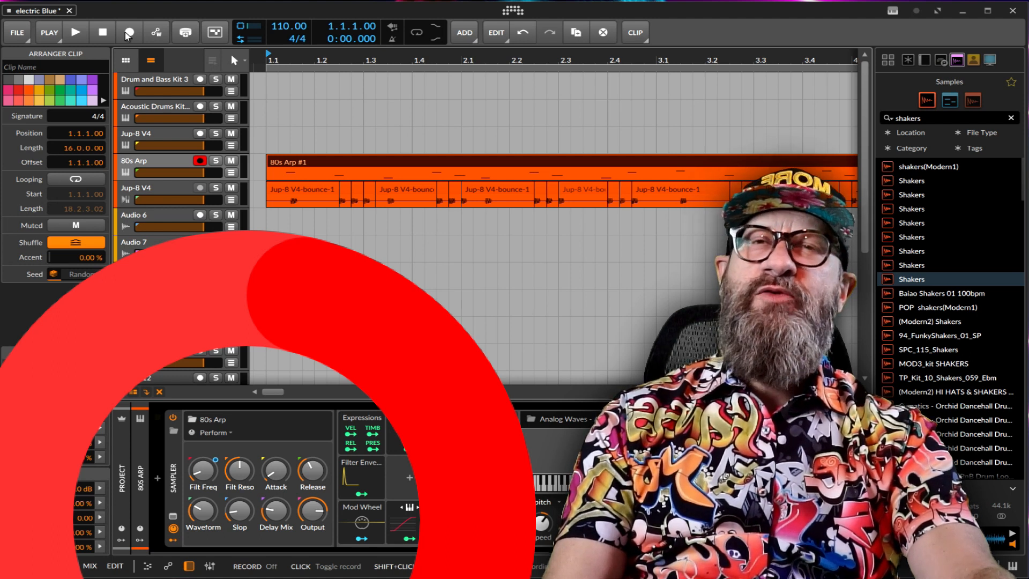
pyautogui.click(128, 33)
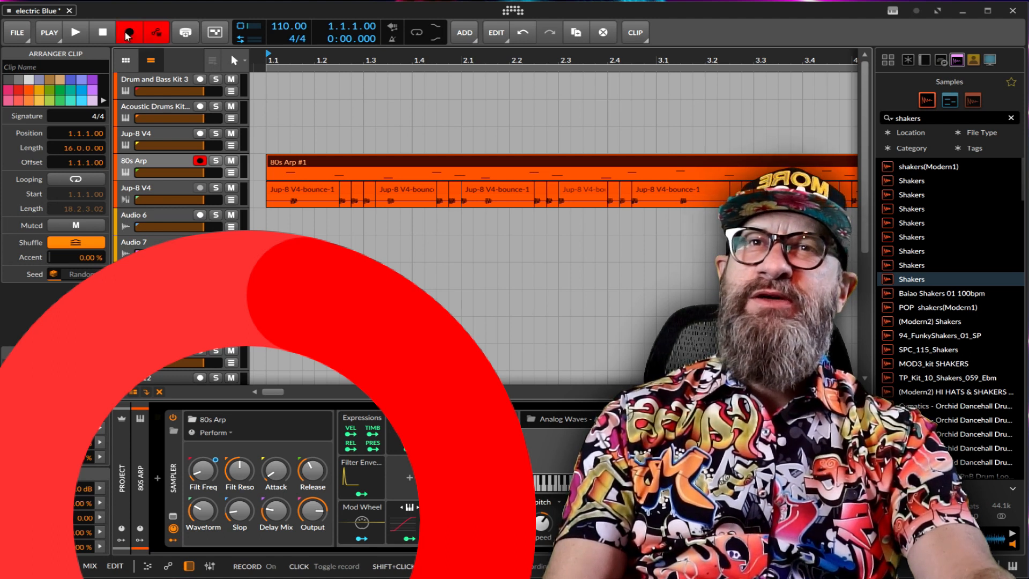
pyautogui.click(76, 33)
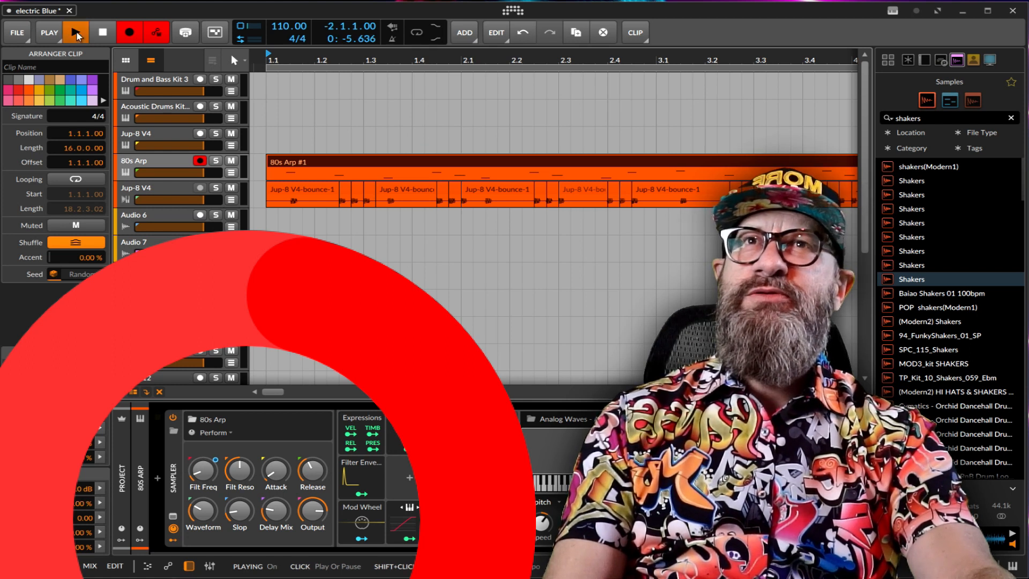
pyautogui.moveTo(204, 456)
pyautogui.mouseDown()
pyautogui.moveTo(195, 482)
pyautogui.moveTo(195, 449)
pyautogui.moveTo(194, 463)
pyautogui.mouseUp()
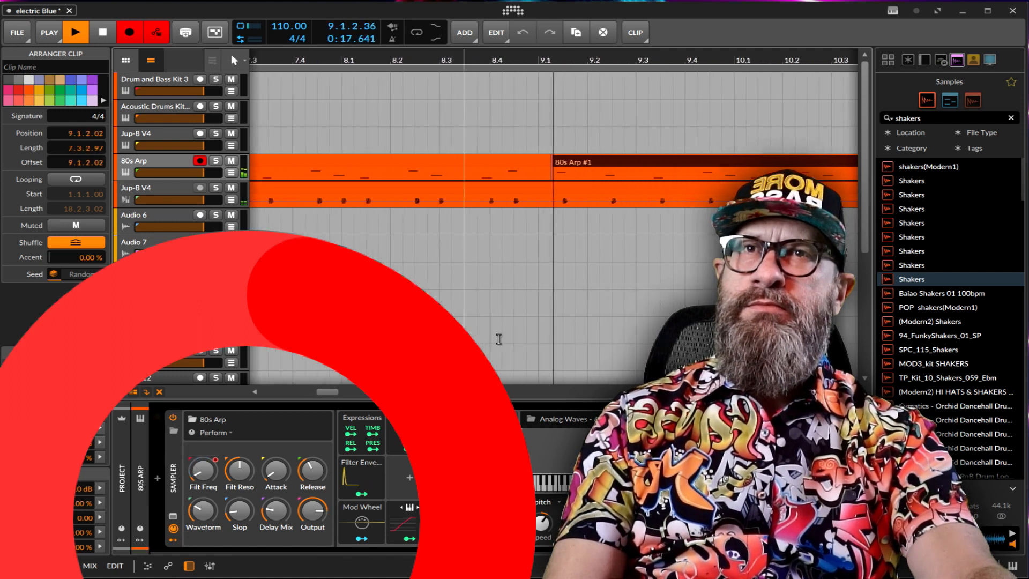
pyautogui.press('space')
pyautogui.click(103, 32)
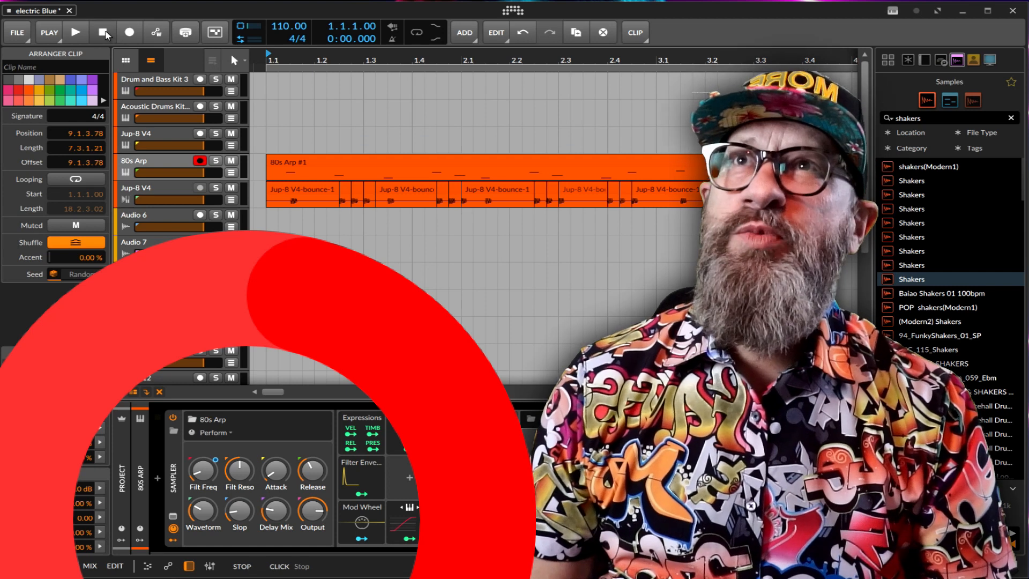
pyautogui.click(76, 33)
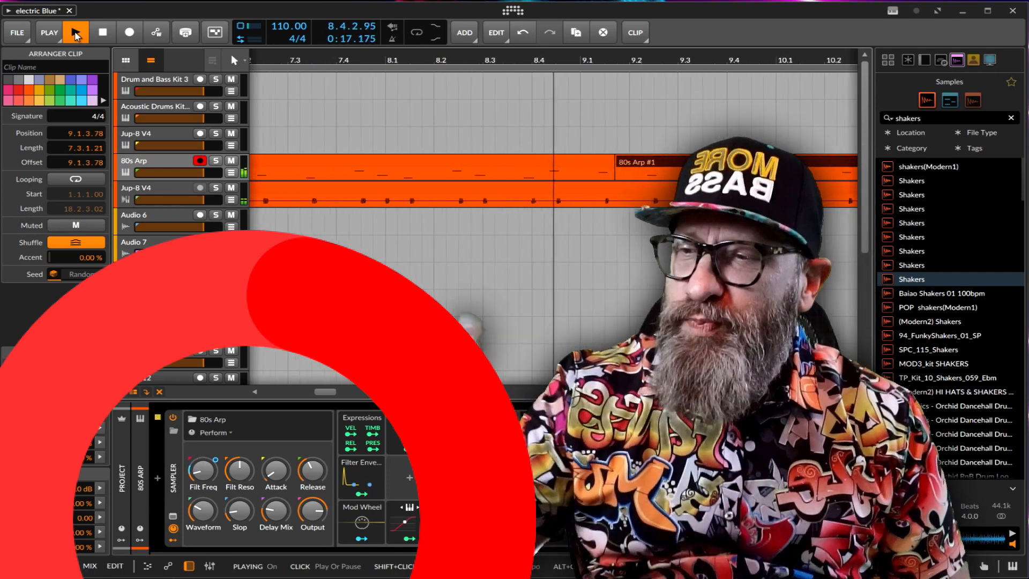
pyautogui.click(76, 33)
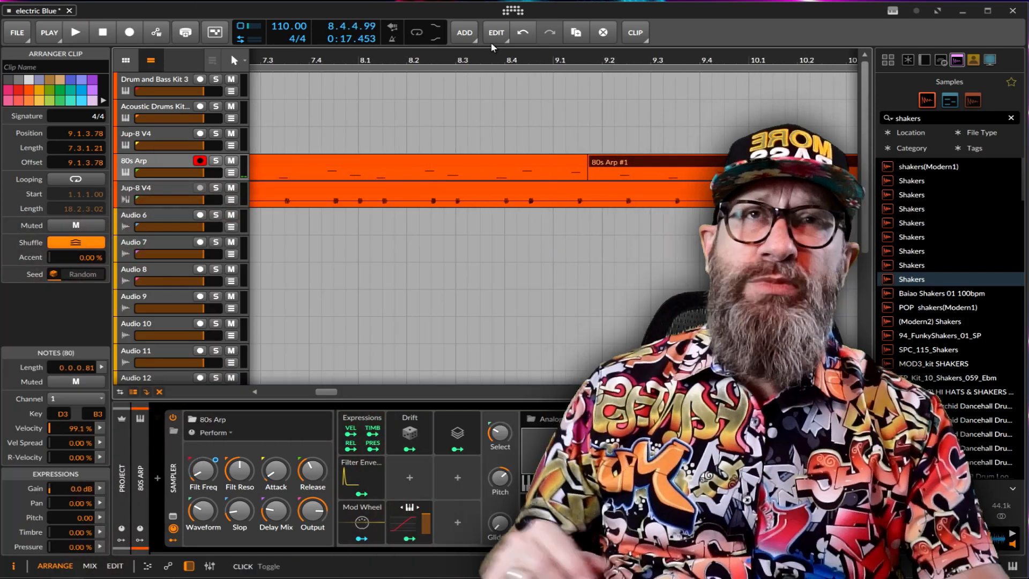
# Consolidate the sliced Jup-8 V4 bass clips in bars 1 to 4 into a single four-bar clip.
pyautogui.moveTo(489, 59); pyautogui.dragTo(485, 61)
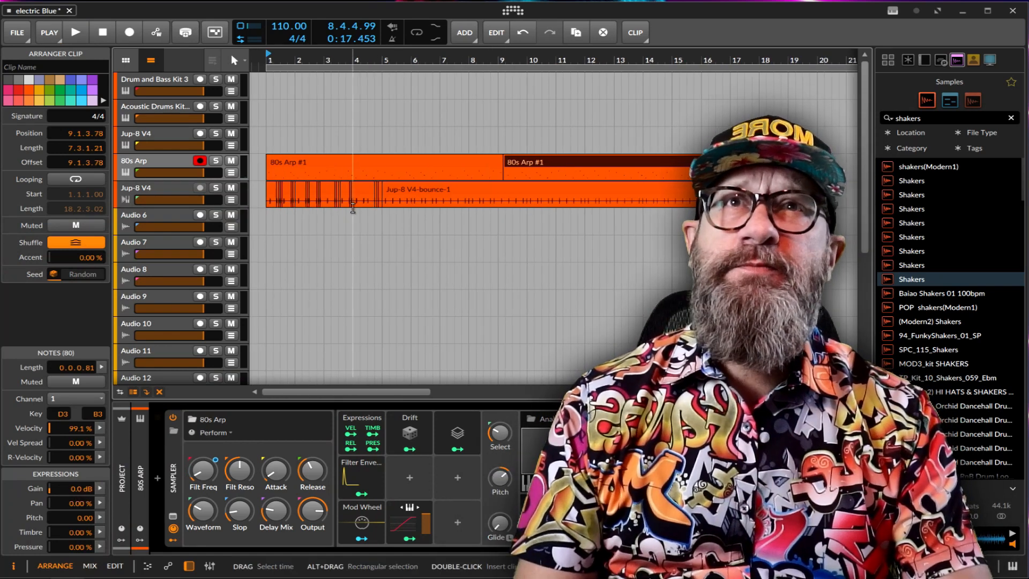
pyautogui.moveTo(261, 189); pyautogui.dragTo(380, 190)
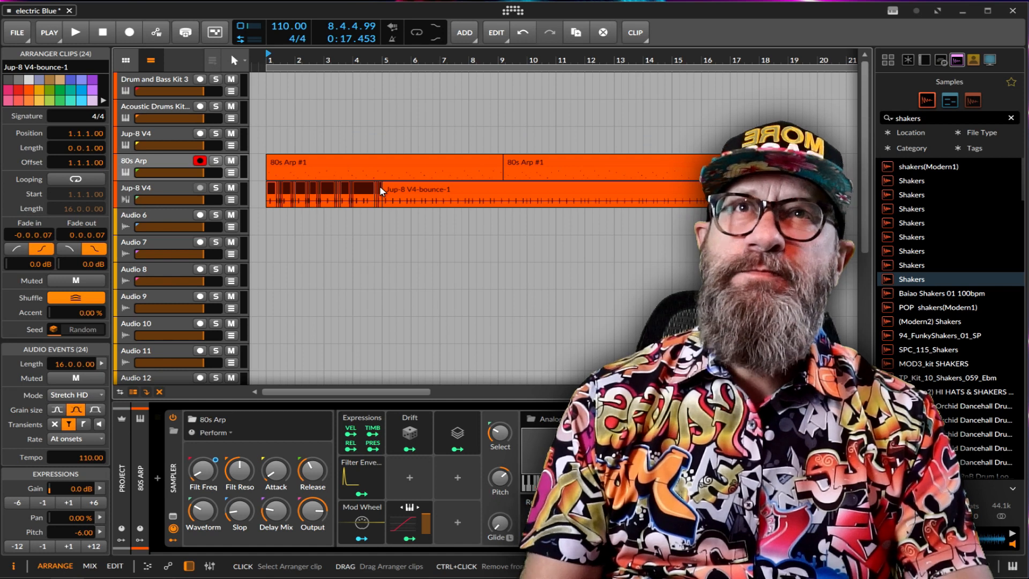
pyautogui.hotkey('ctrl', 'e')
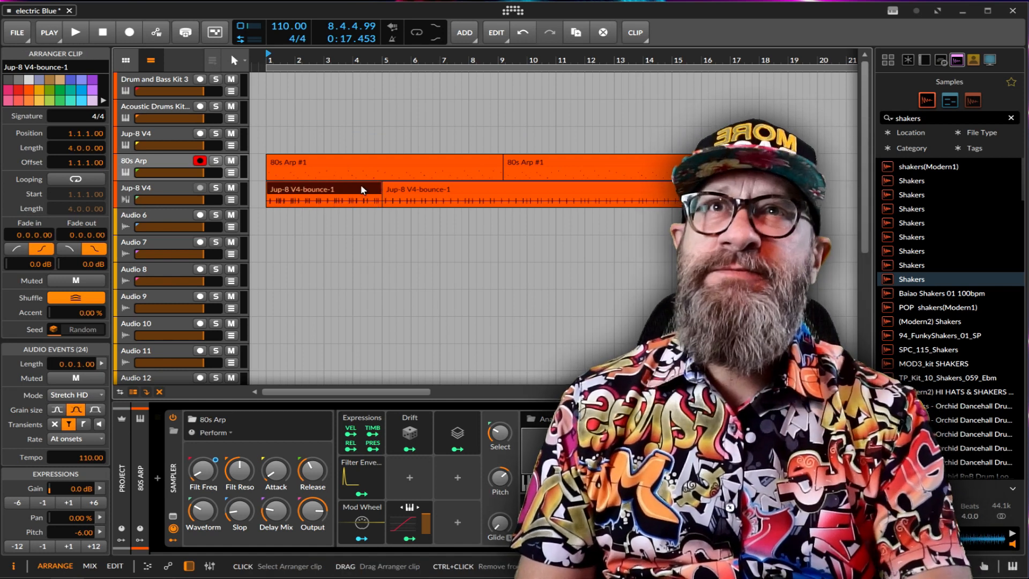
pyautogui.rightClick(363, 190)
pyautogui.click(432, 237)
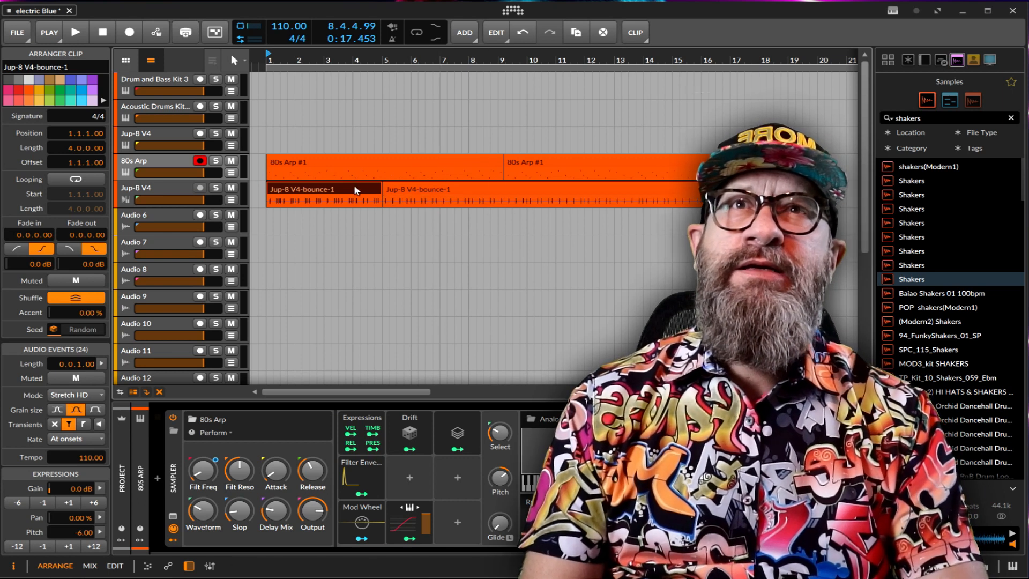
# Move the consolidated four-bar bass clip to 9.1.1 and trim the long Jup-8 V4 bounce to bars 5 to 8.
pyautogui.moveTo(354, 187); pyautogui.dragTo(592, 217)
pyautogui.moveTo(567, 185); pyautogui.dragTo(452, 188)
pyautogui.moveTo(522, 214); pyautogui.dragTo(524, 202)
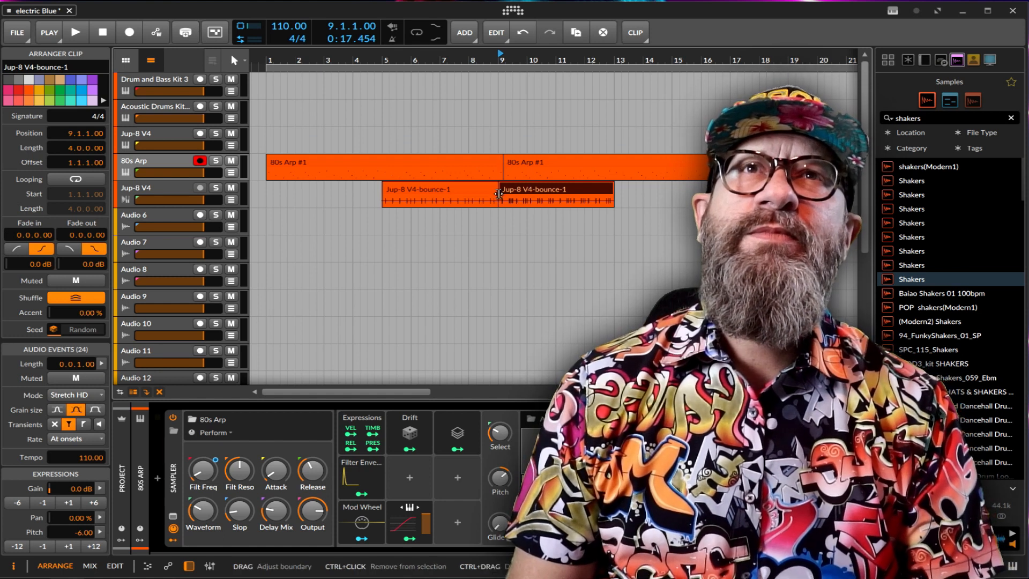
# Align the start of the second 80s Arp clip to 9.1.1 so it spans eight bars.
pyautogui.moveTo(500, 162); pyautogui.dragTo(499, 162)
pyautogui.click(509, 163)
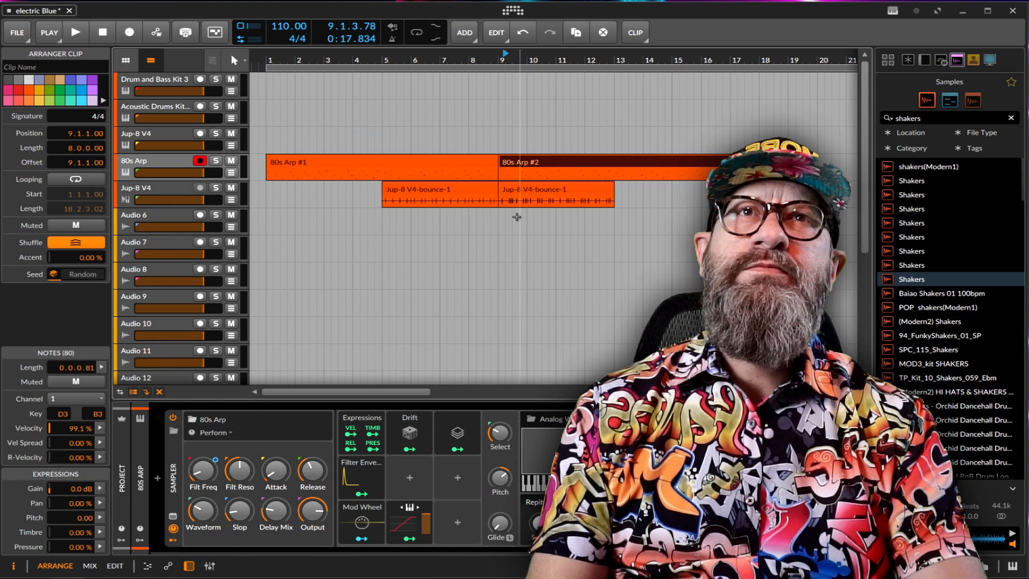
pyautogui.click(263, 226)
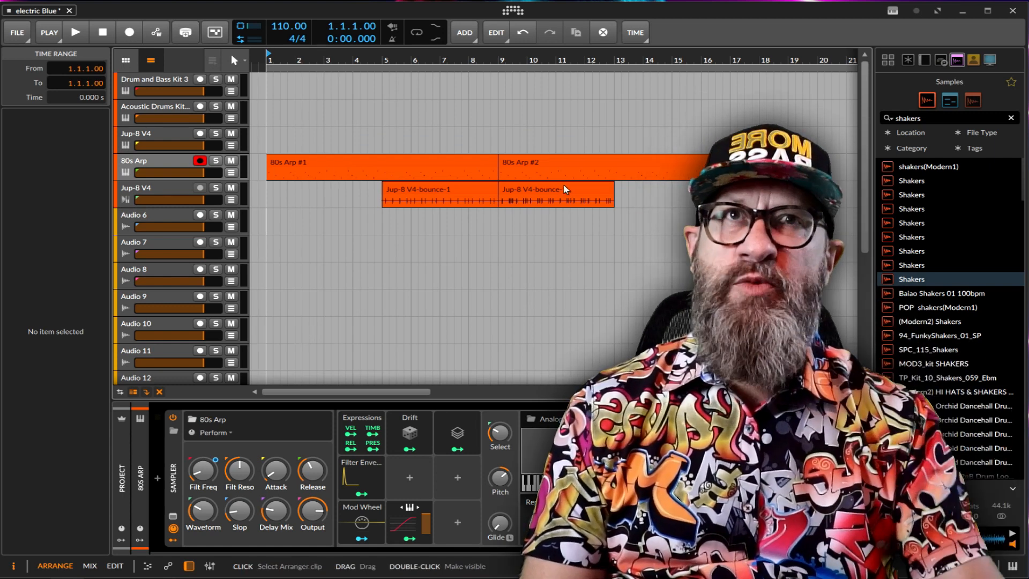
# Duplicate the four-bar Jup-8 V4 bass clip to 13.1.1 and return the start position to 1.1.1.
pyautogui.click(566, 189)
pyautogui.rightClick(566, 188)
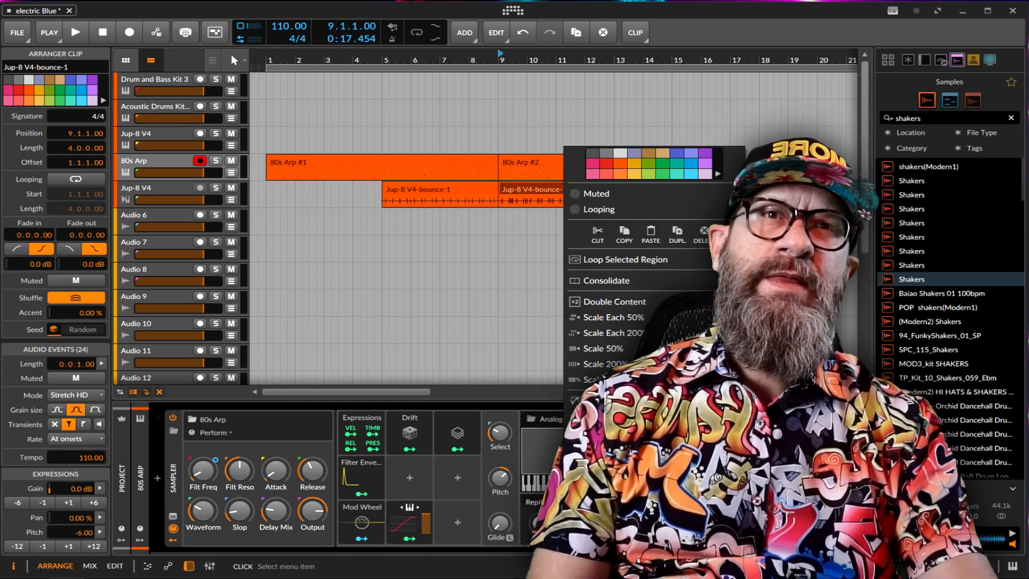
pyautogui.click(677, 234)
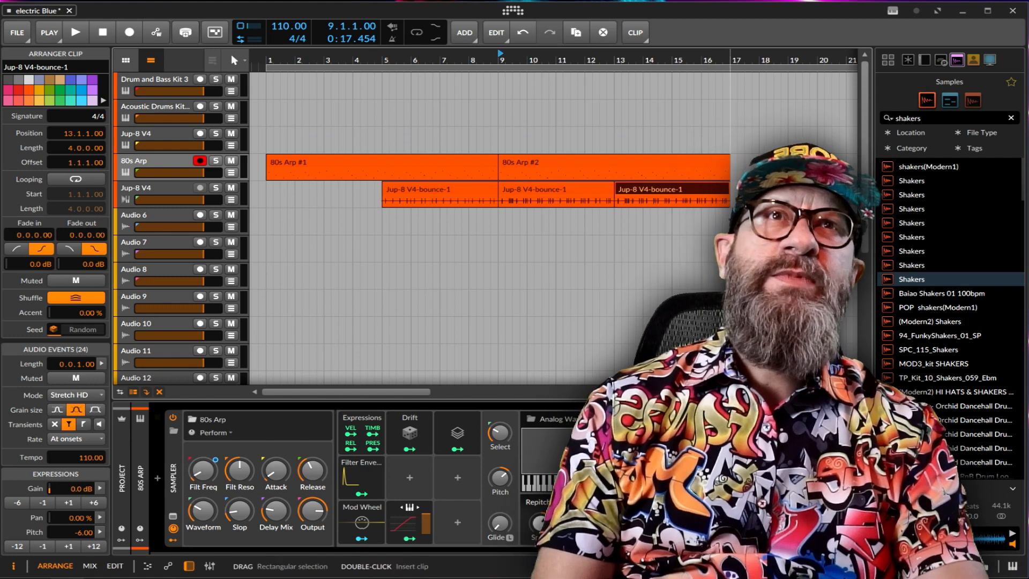
pyautogui.click(266, 189)
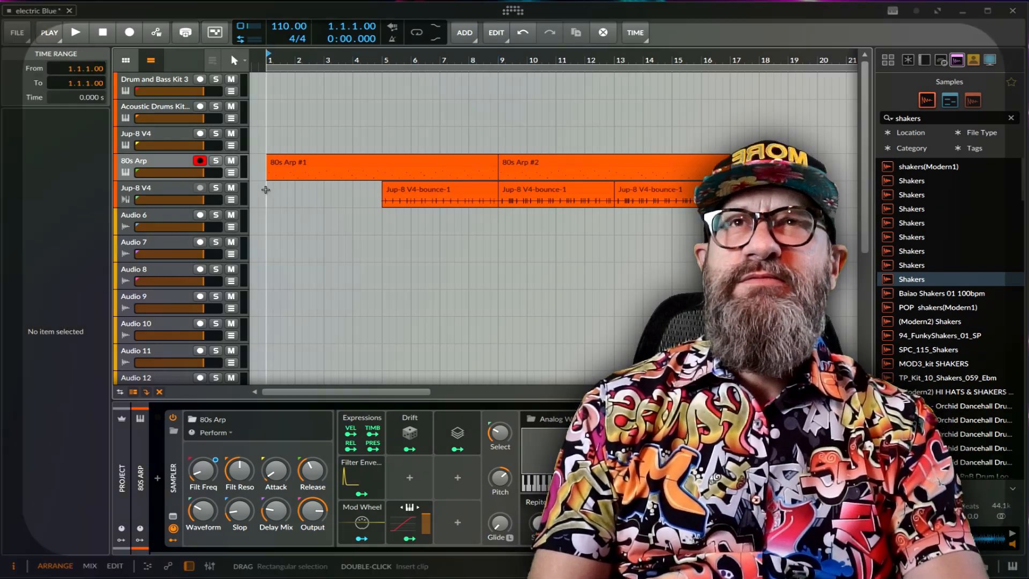